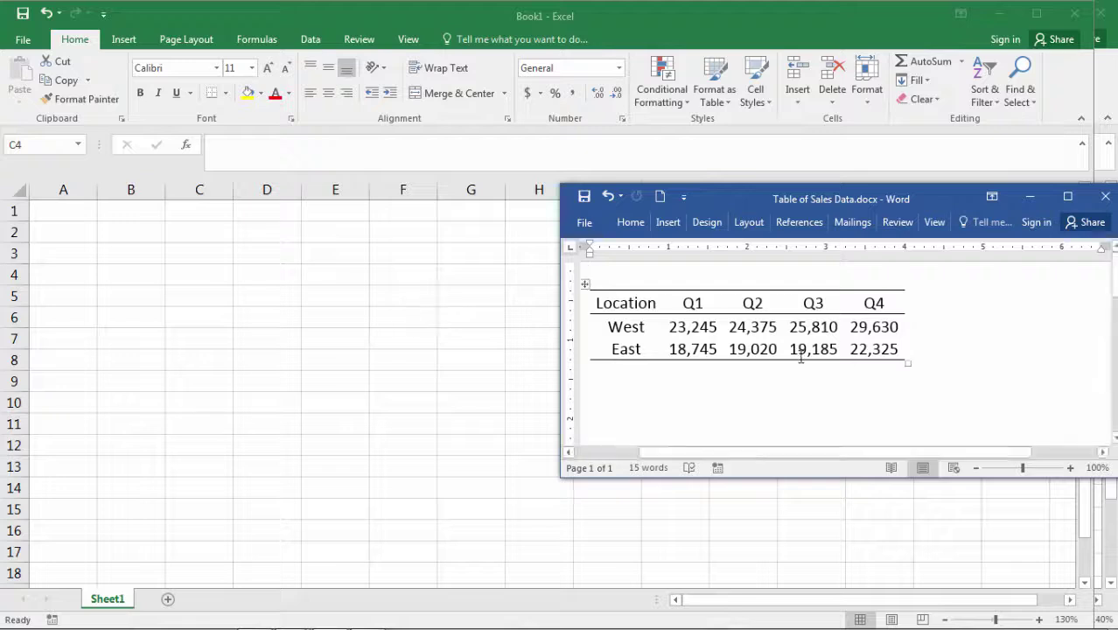
Step: Inspect the Word quarterly sales table by selecting its rows, labels and quarter headers
drag(601, 300, 892, 362)
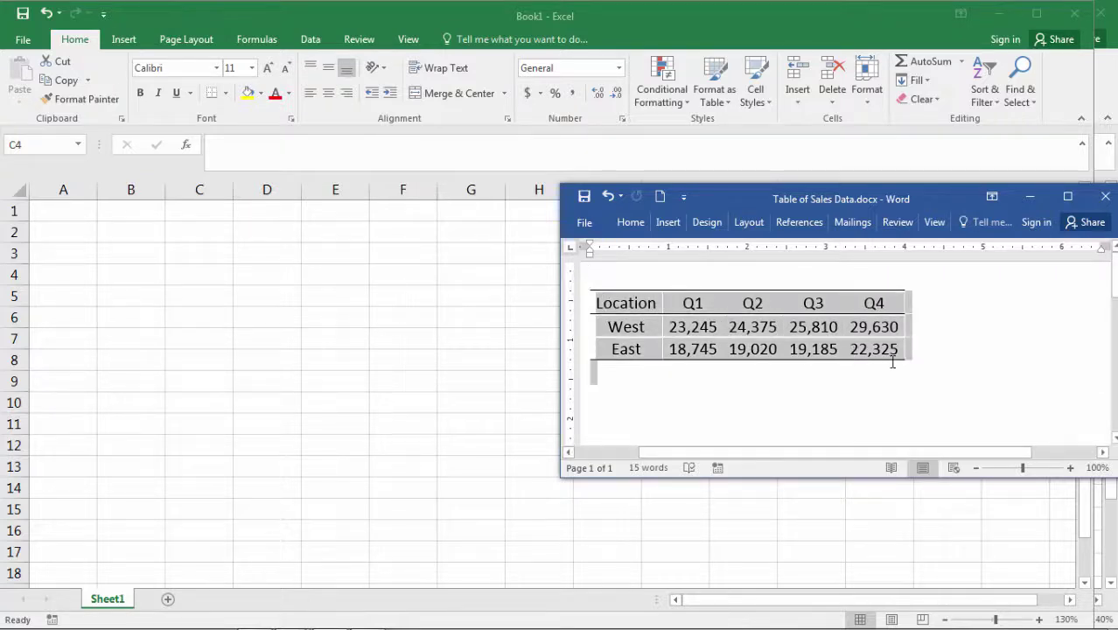
click(916, 371)
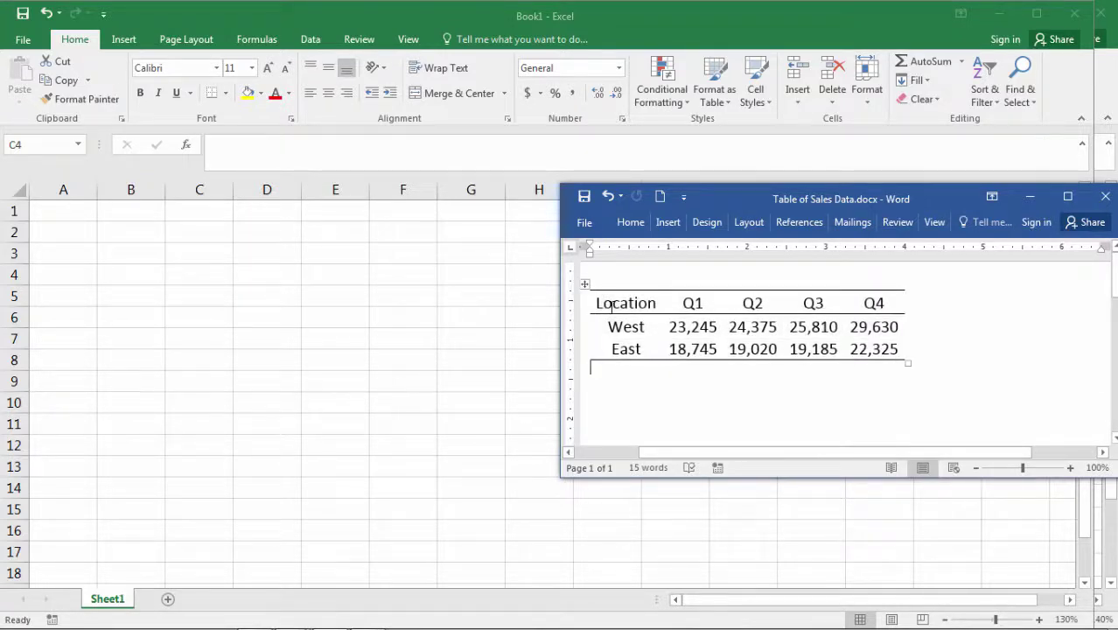
drag(604, 302, 871, 352)
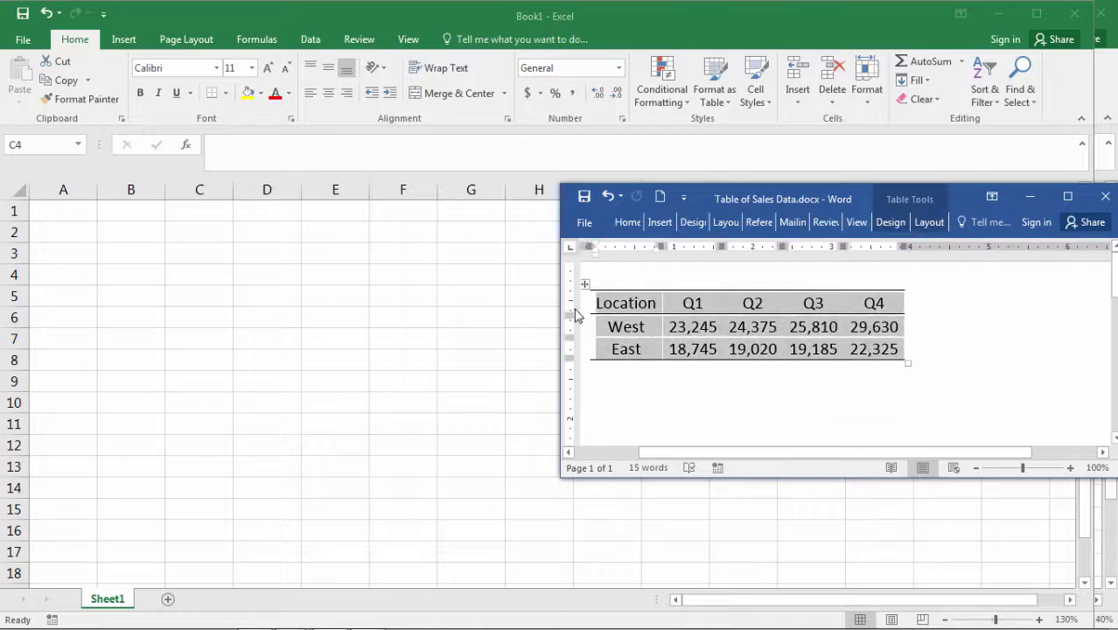
click(618, 327)
double_click(619, 327)
double_click(620, 350)
drag(694, 301, 875, 302)
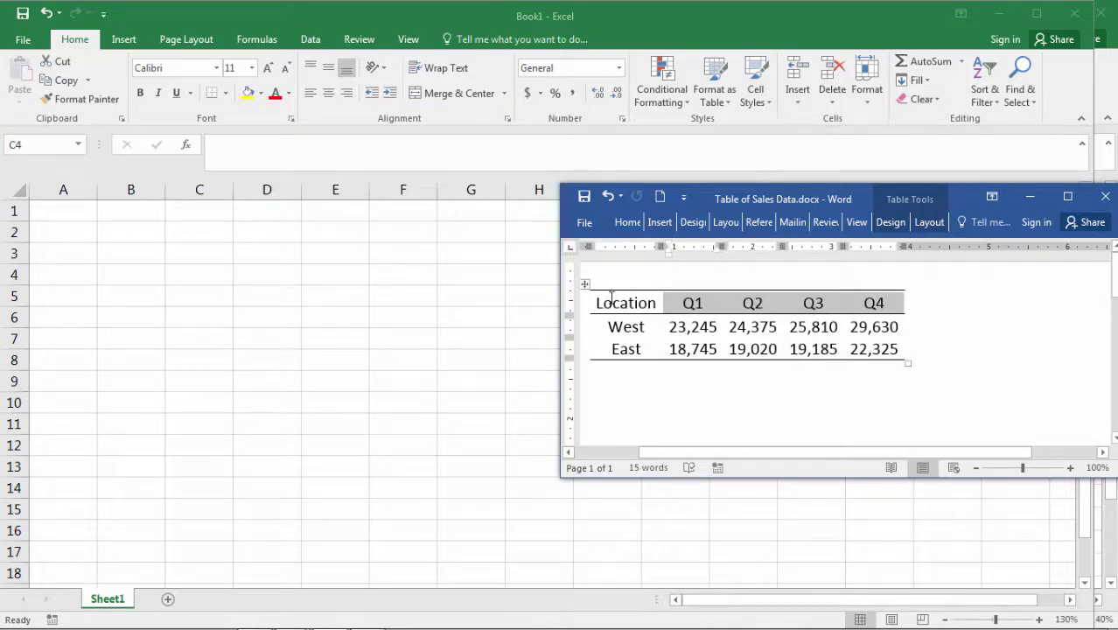
drag(630, 303, 814, 354)
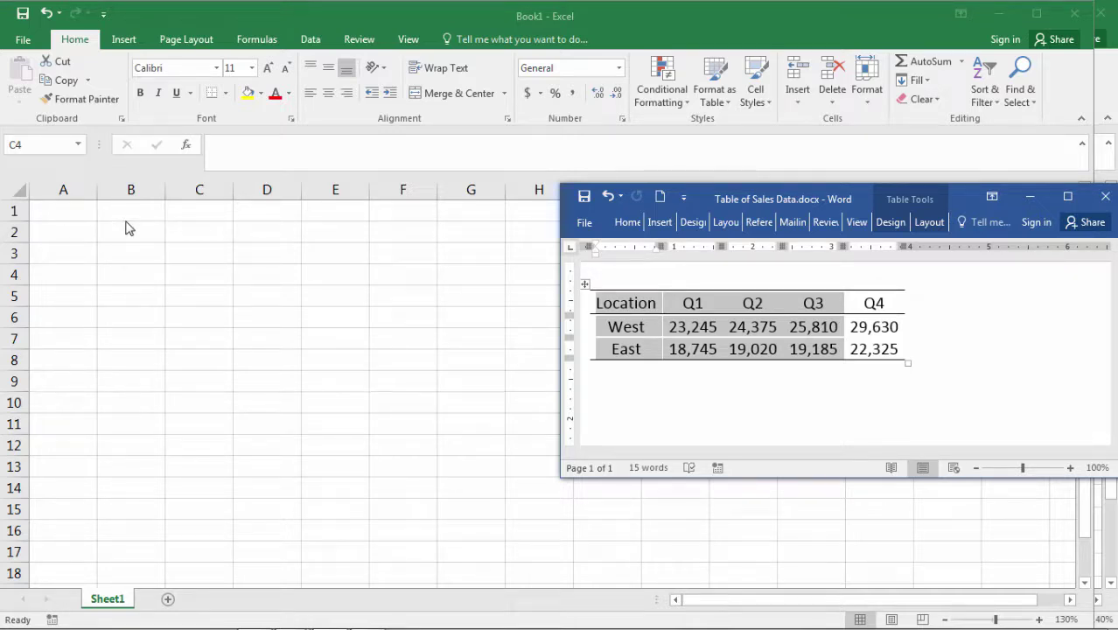
Step: Snap Excel beside Word and enter Location, West and East down A1:A3
click(80, 215)
key(super+Left)
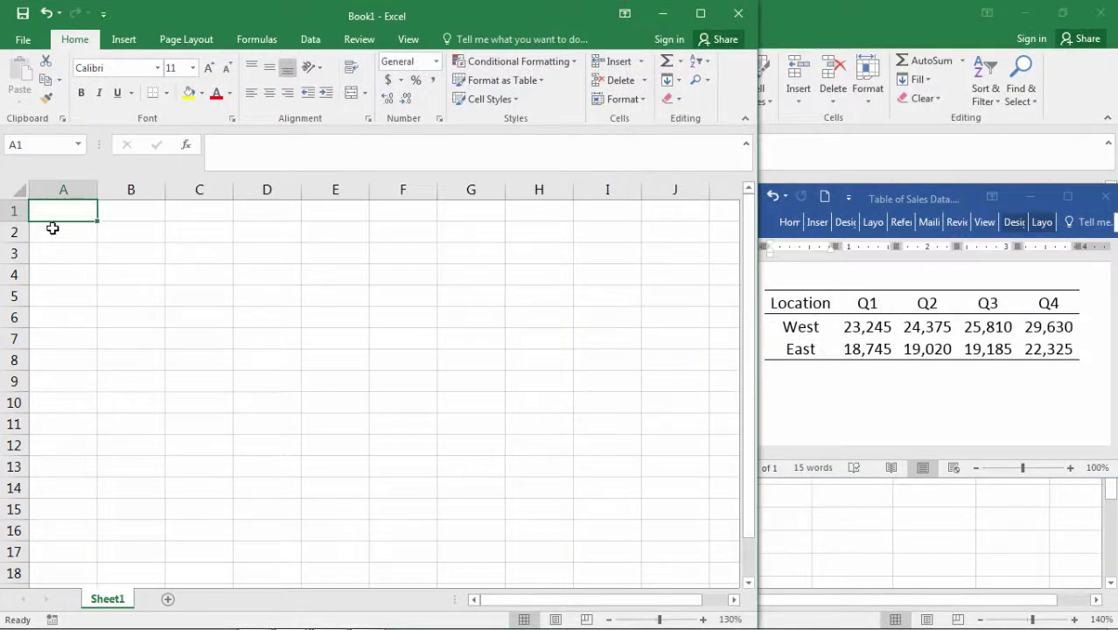
double_click(61, 215)
text(Location)
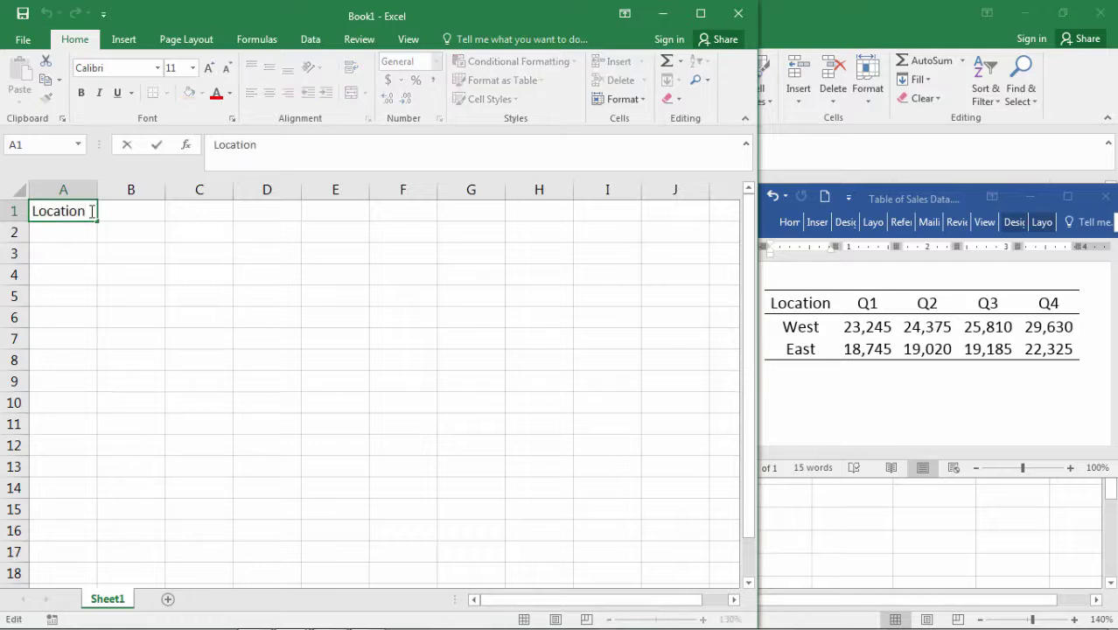
key(Return)
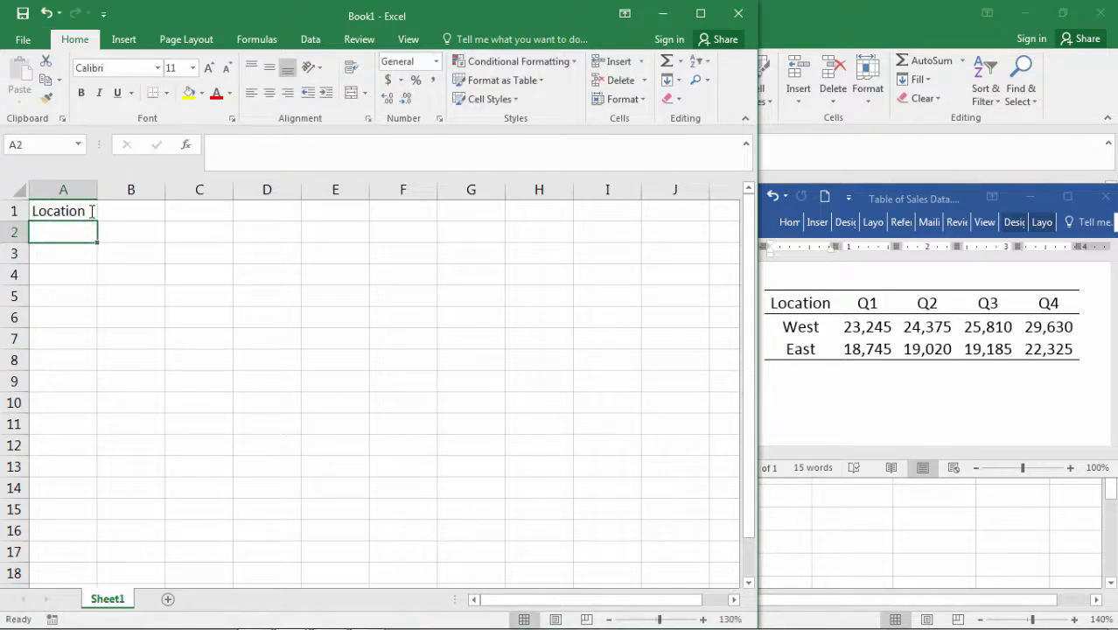
text(West)
key(Return)
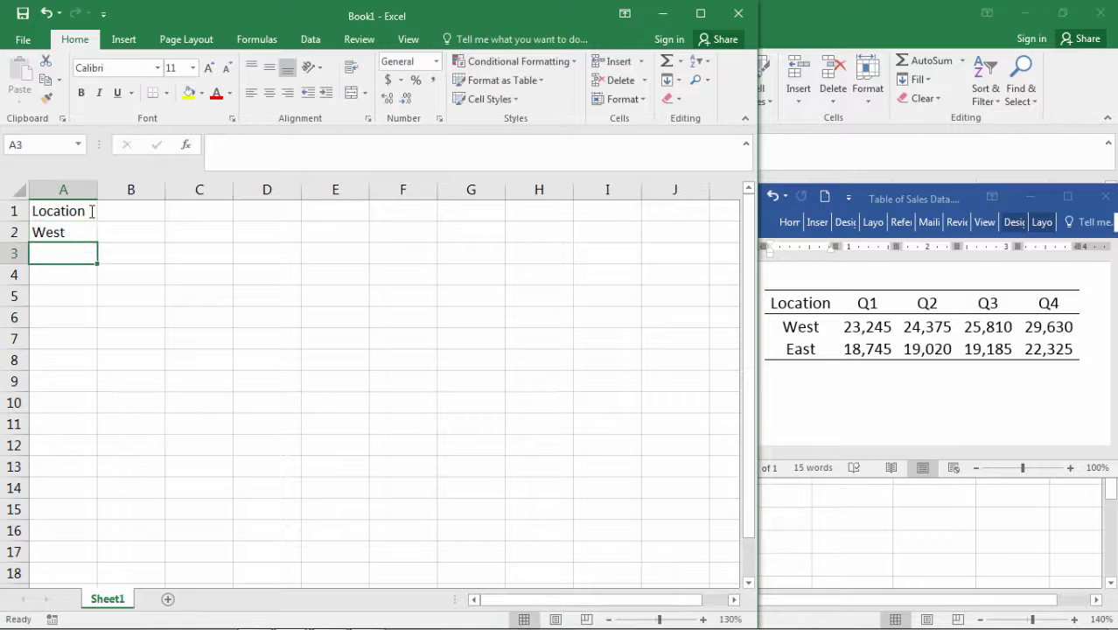
text(East)
key(Return)
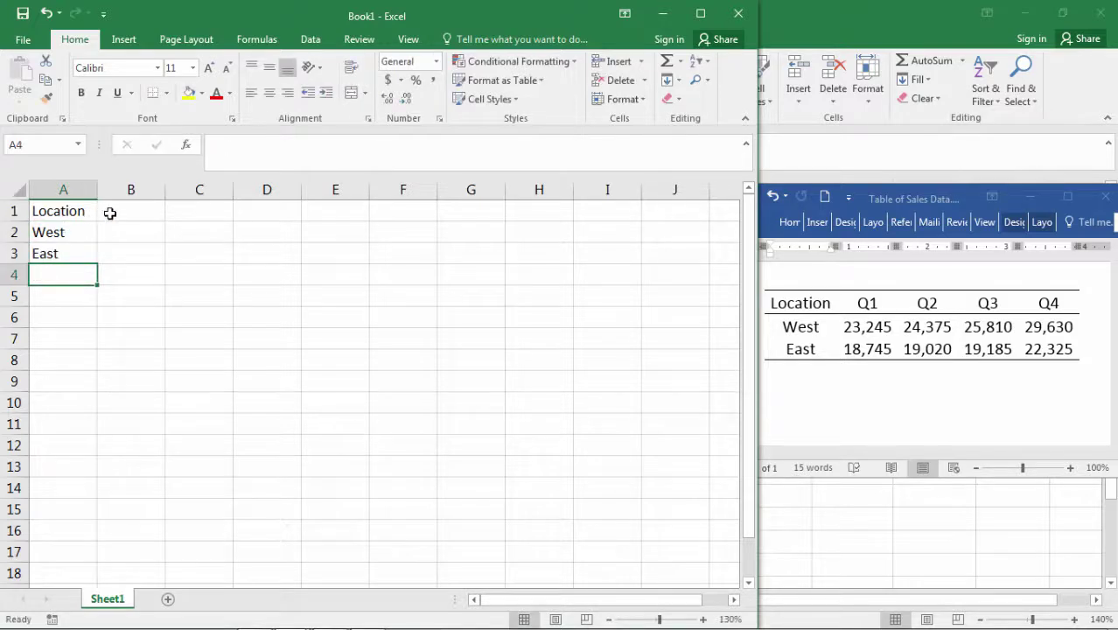
Step: Enter the headers Q1, Q2, Q3 and Q4 across B1:E1
click(122, 215)
text(Q1)
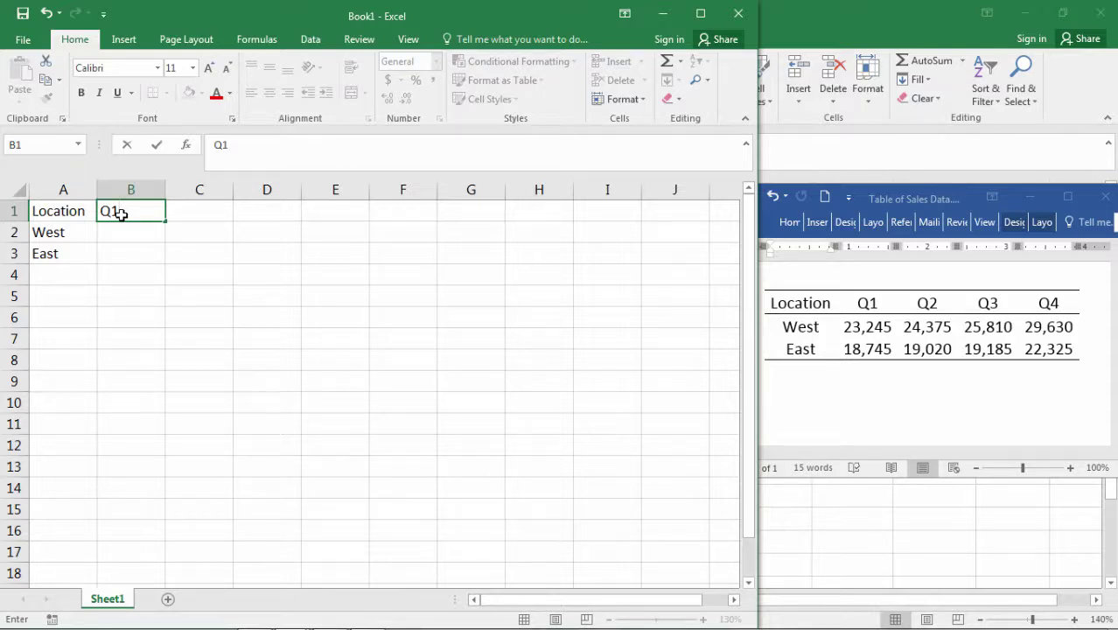
key(Tab)
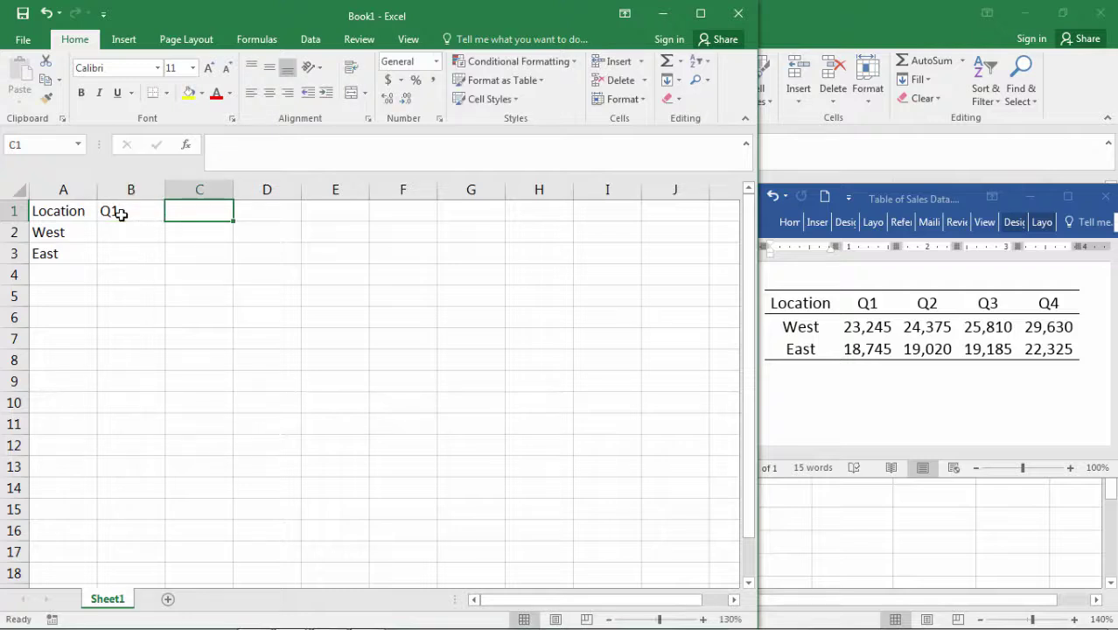
text(Q2)
key(Tab)
text(Q3)
key(Tab)
text(Q)
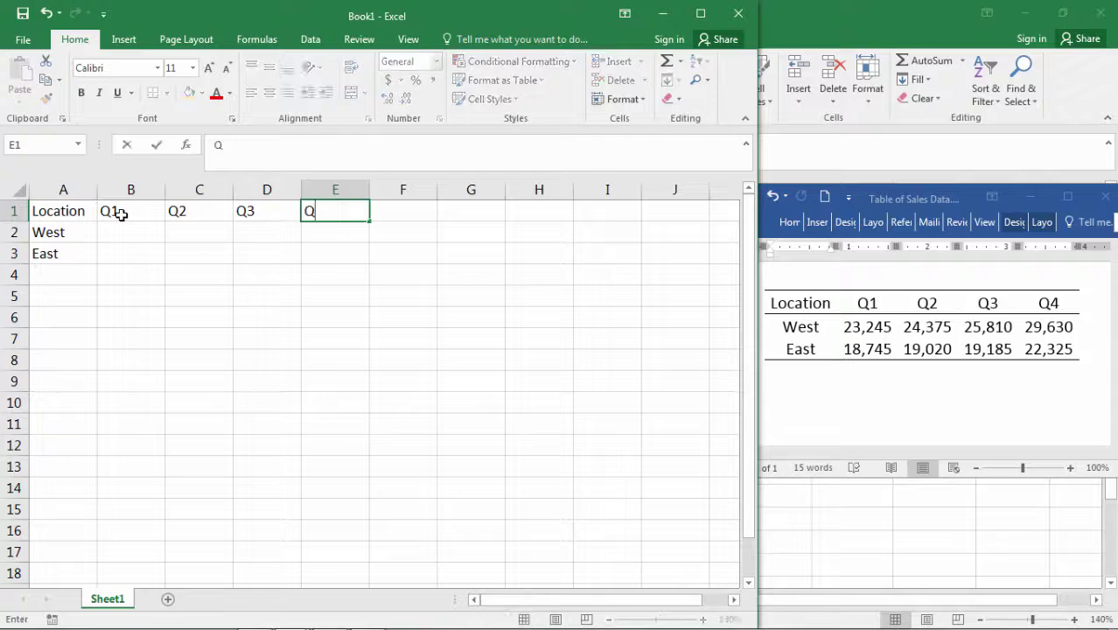
text(4)
key(Tab)
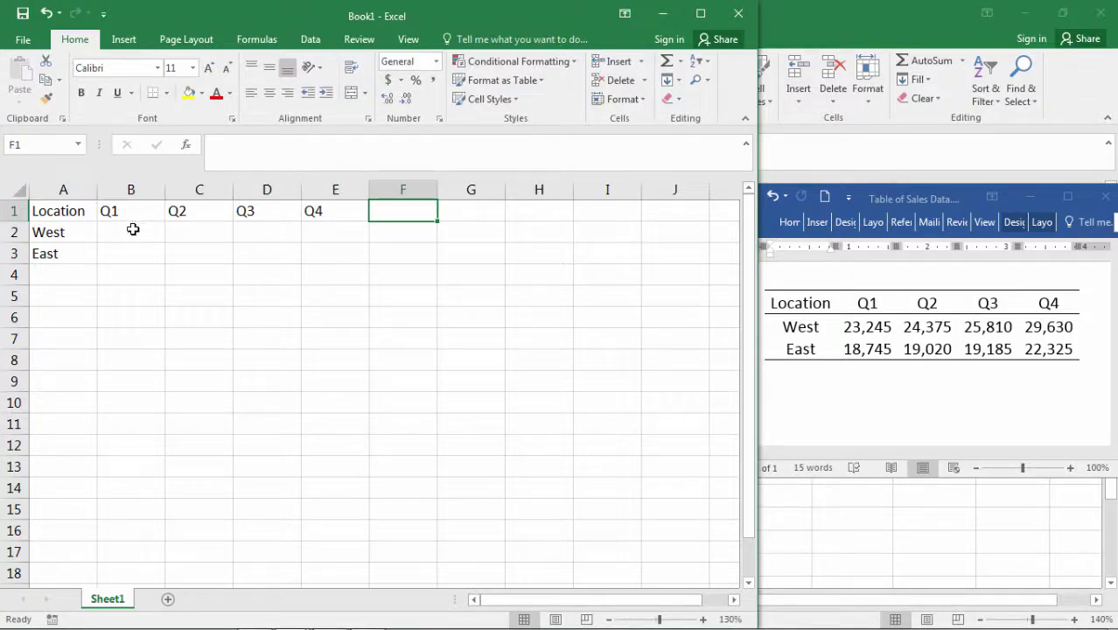
Step: Enter Q1 sales 23245 (West) and 18745 (East) in B2:B3, then 24375 in C2
click(133, 229)
text(23)
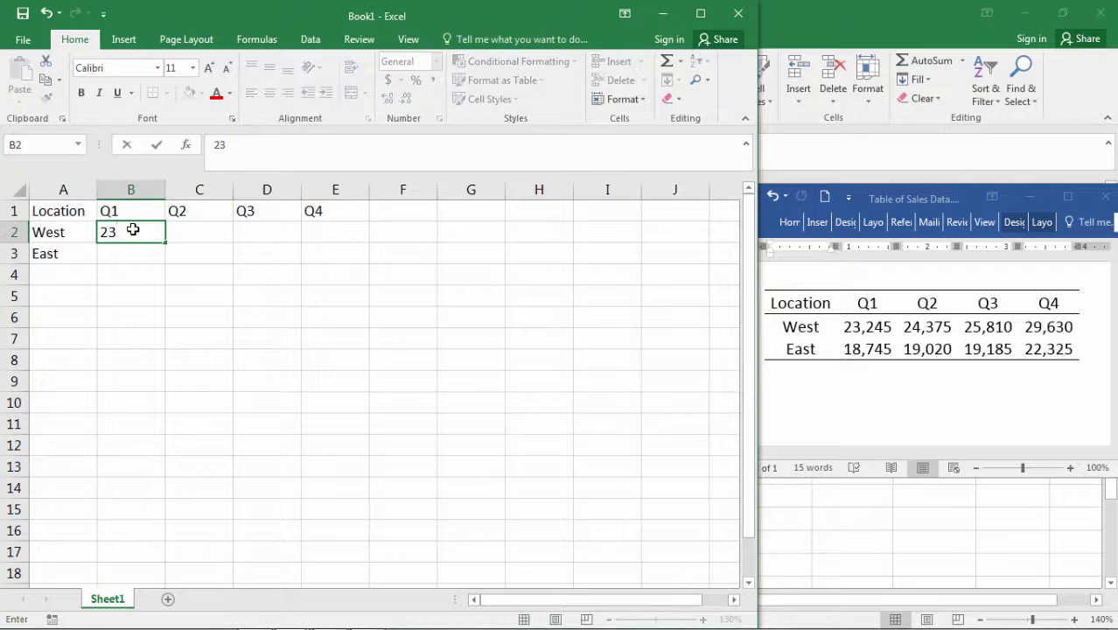
text(245)
key(Return)
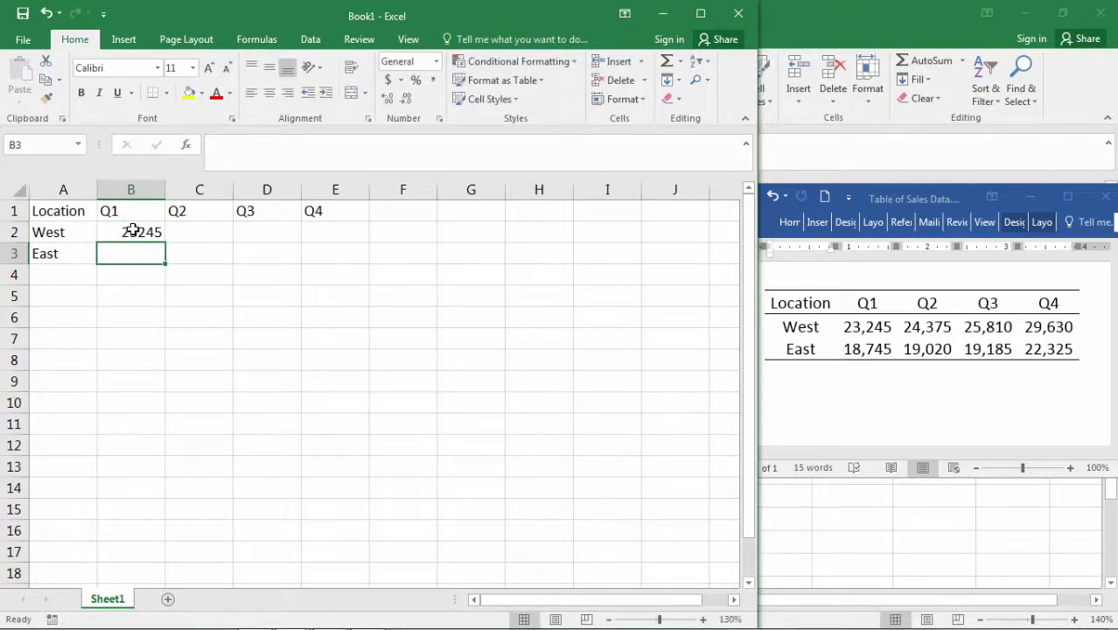
text(18745)
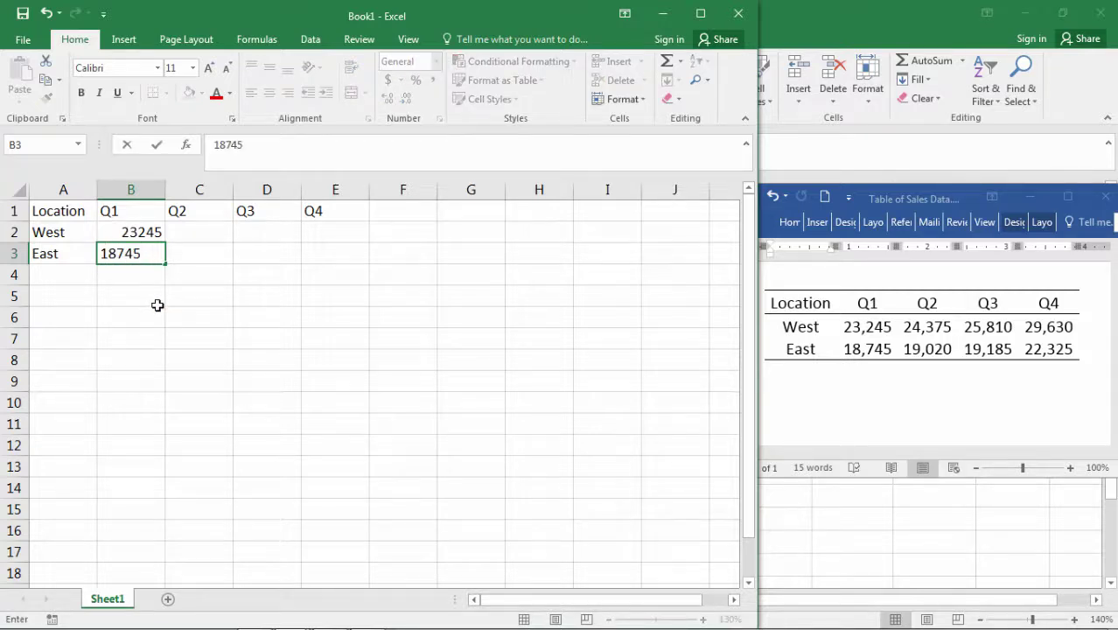
key(Return)
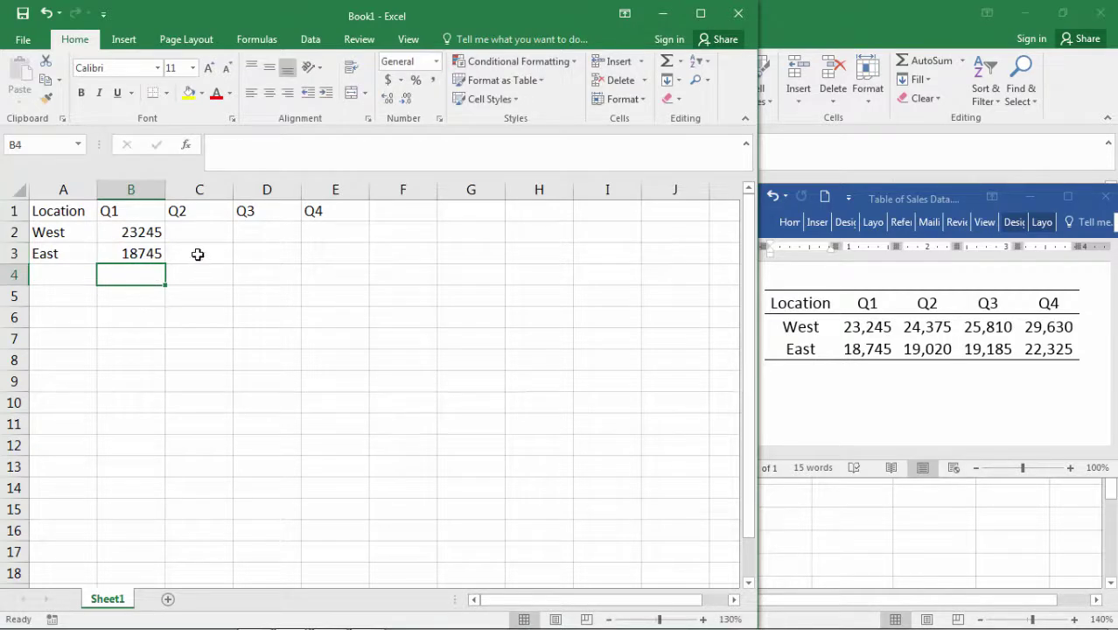
click(194, 233)
text(2437)
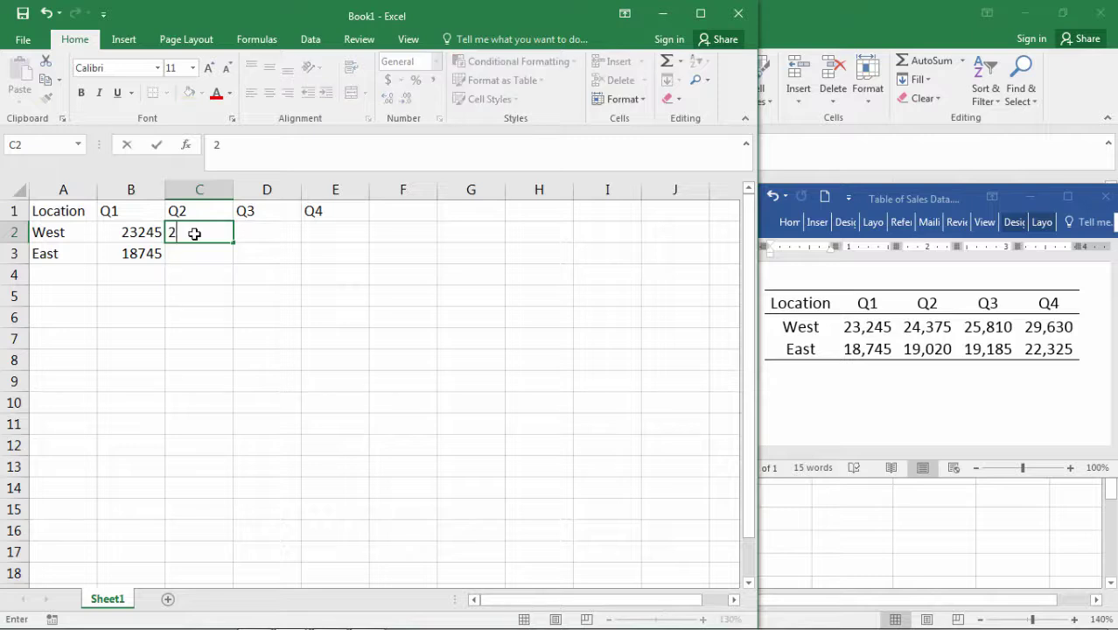
text(5)
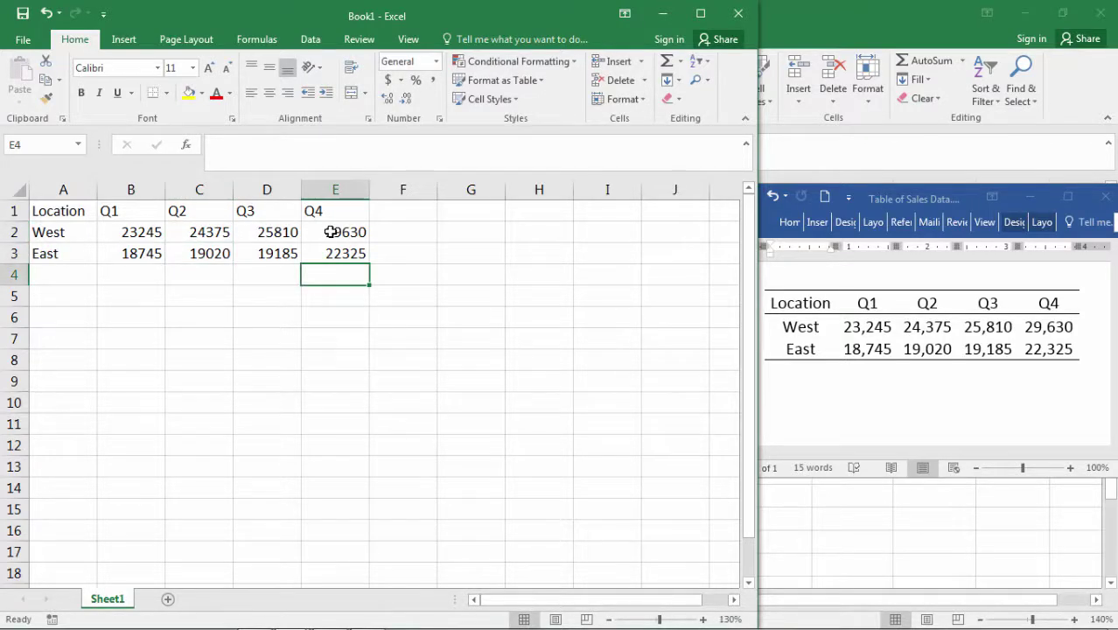
Step: Type practice values 2382 in B5 and 2637 in C5
click(181, 299)
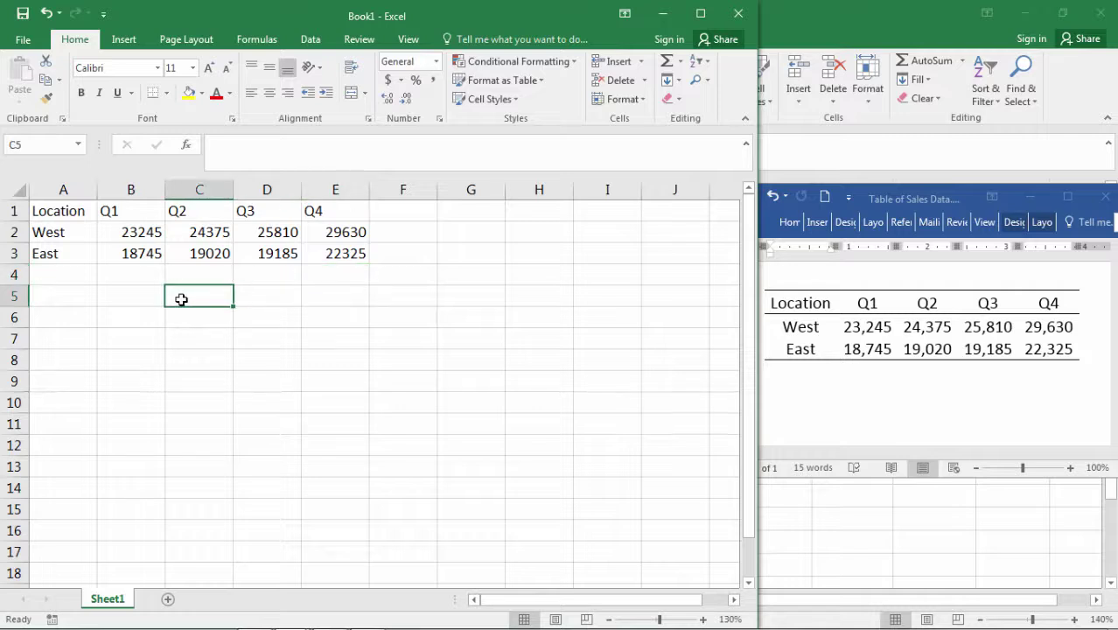
key(Left)
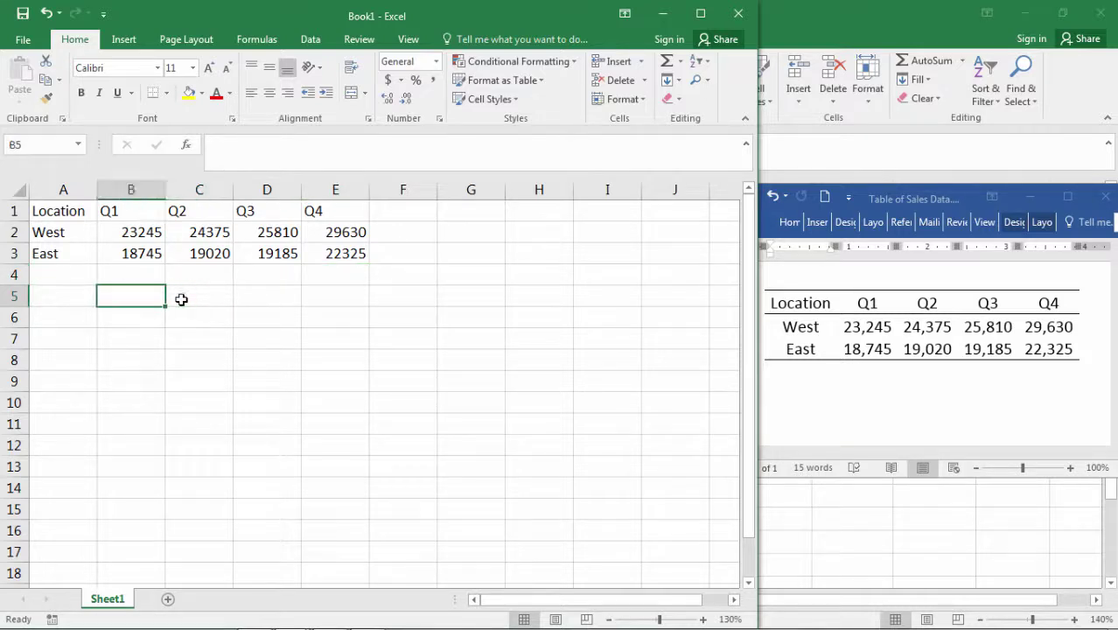
text(2382)
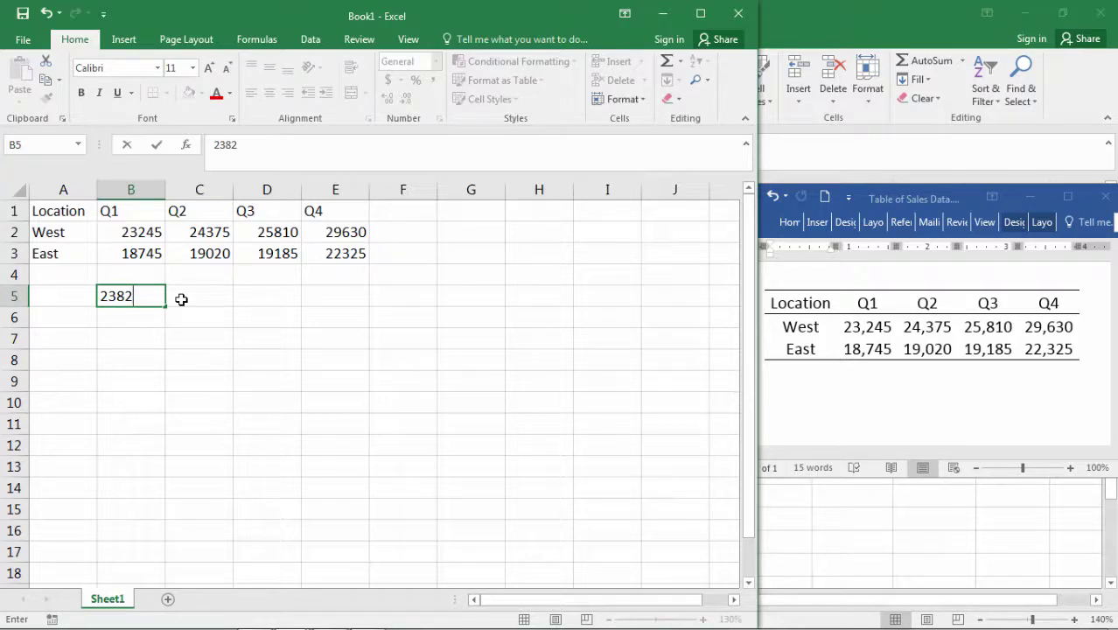
key(Right)
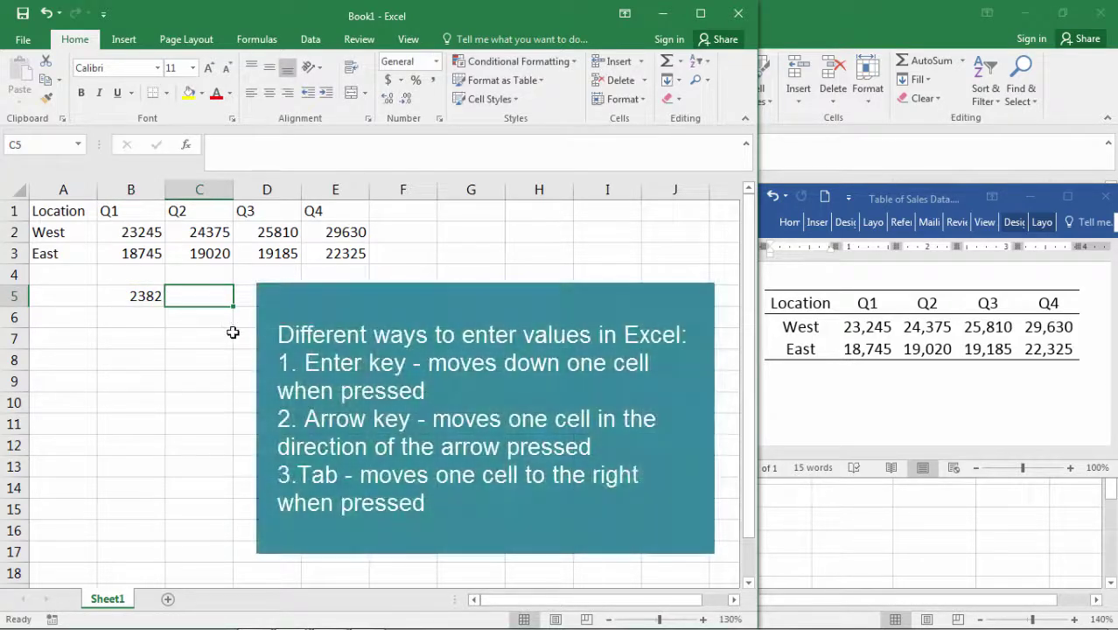
text(2637)
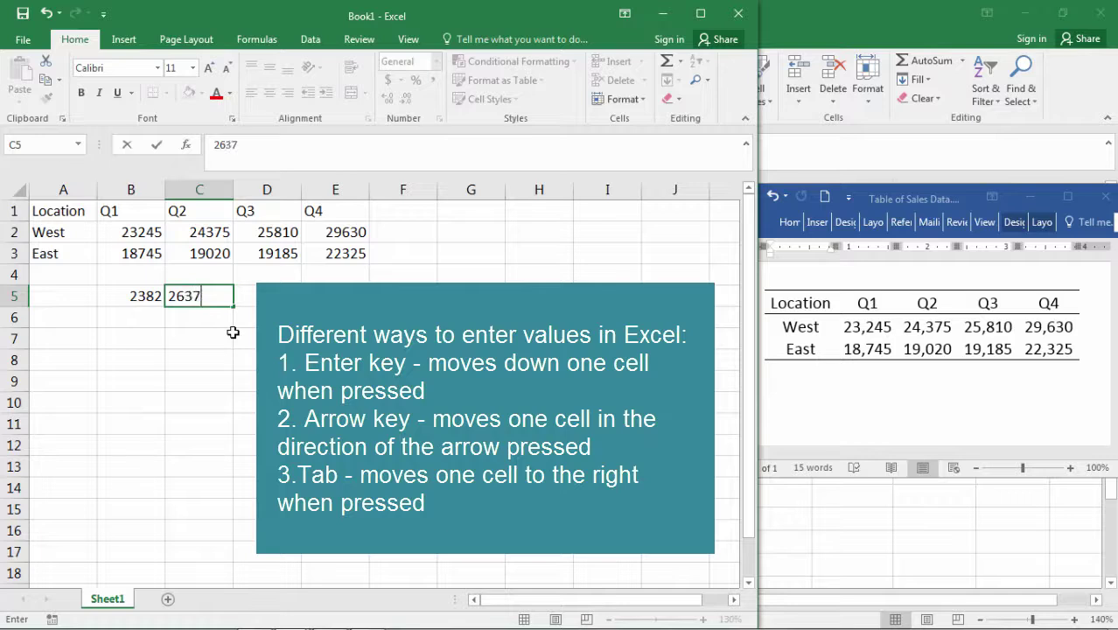
key(Return)
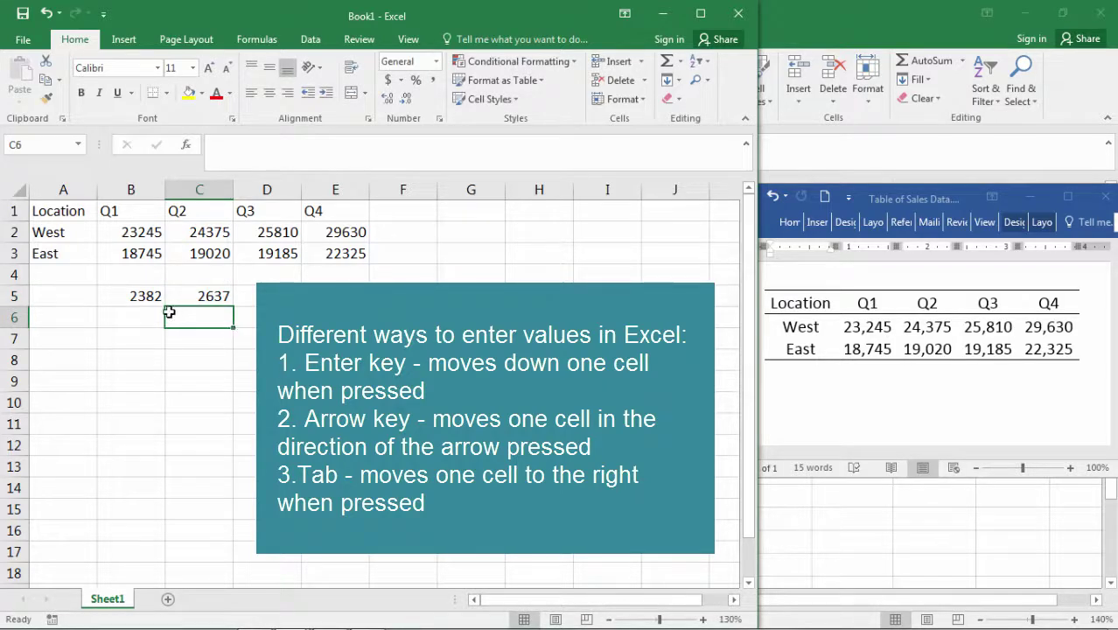
Step: Enter 39829 in D5, then erase the 2382 from B5
click(260, 298)
text(39829)
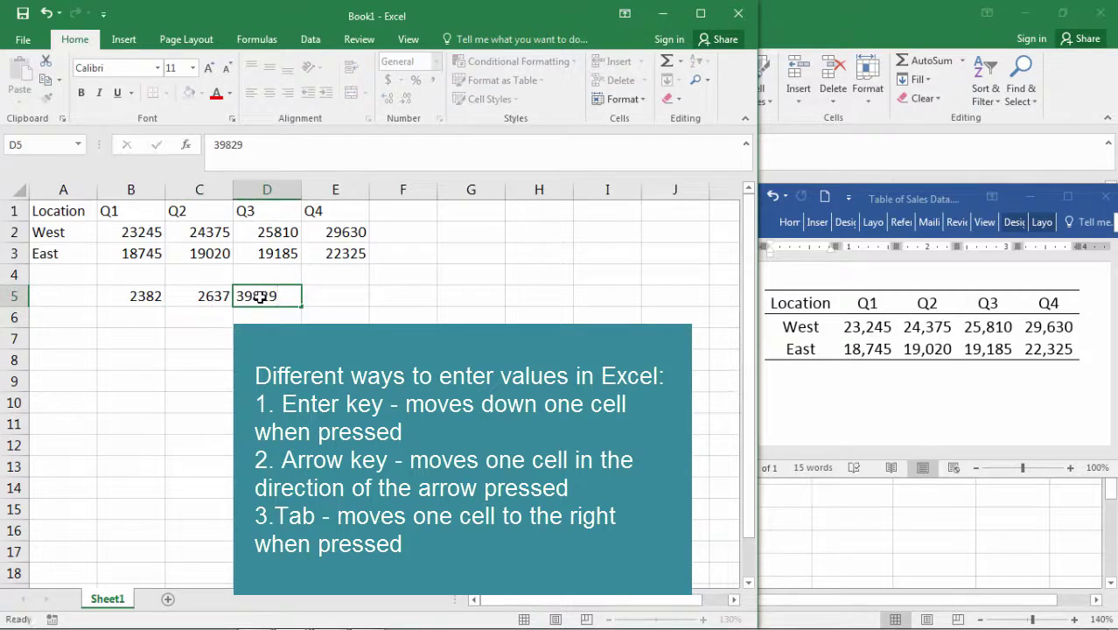
key(Tab)
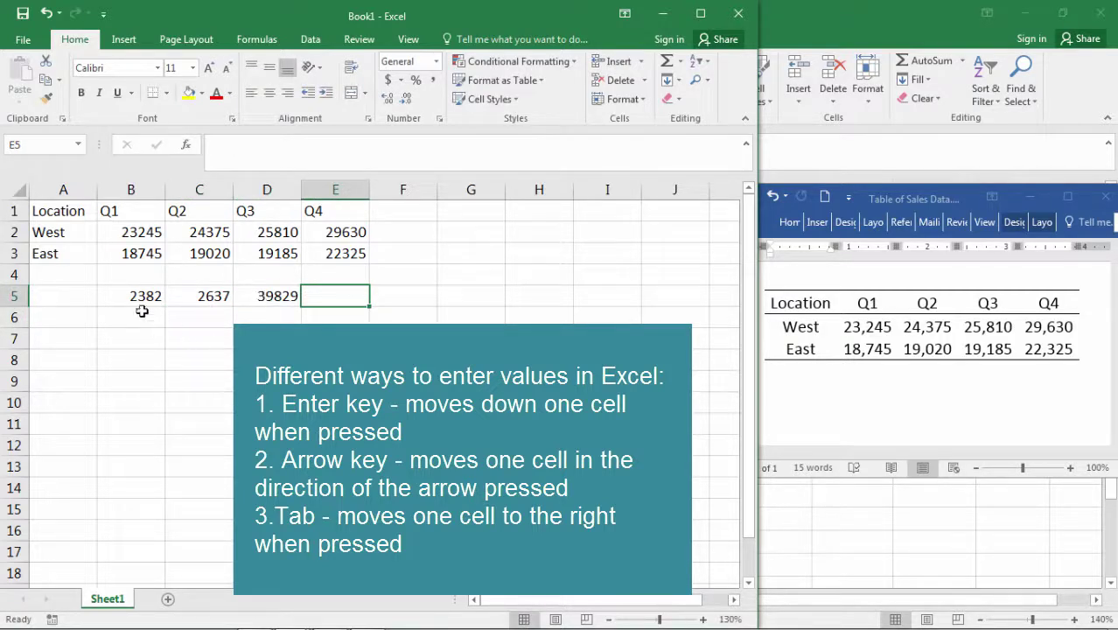
drag(135, 299, 296, 291)
key(BackSpace)
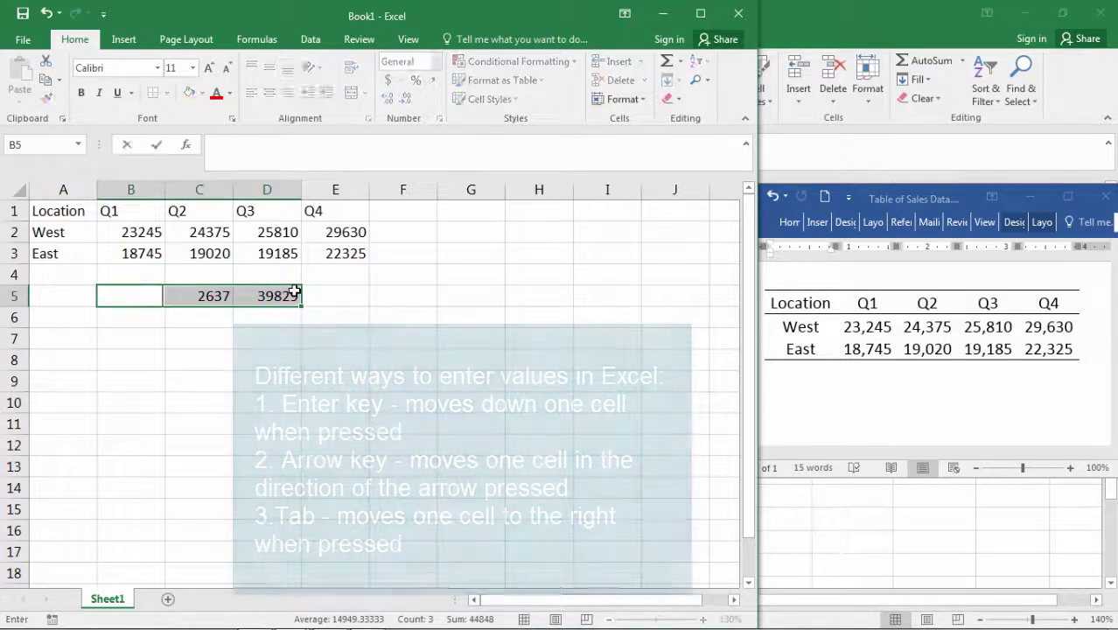
click(267, 338)
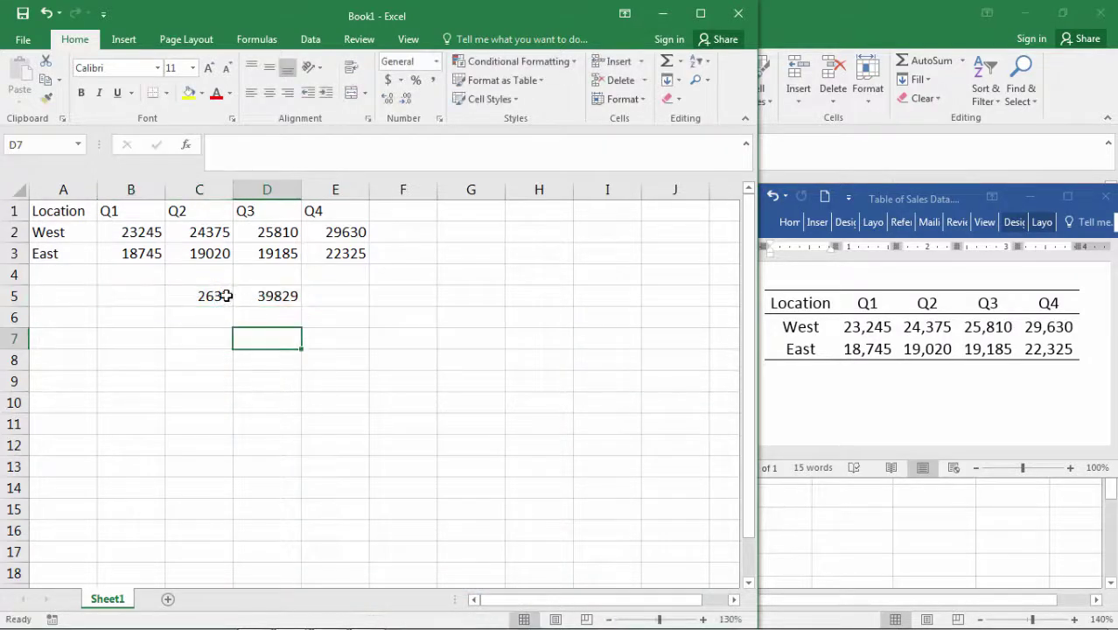
Step: Delete the remaining practice values 2637 and 39829 from C5:D5
drag(225, 294, 250, 299)
key(Delete)
click(92, 308)
key(Right)
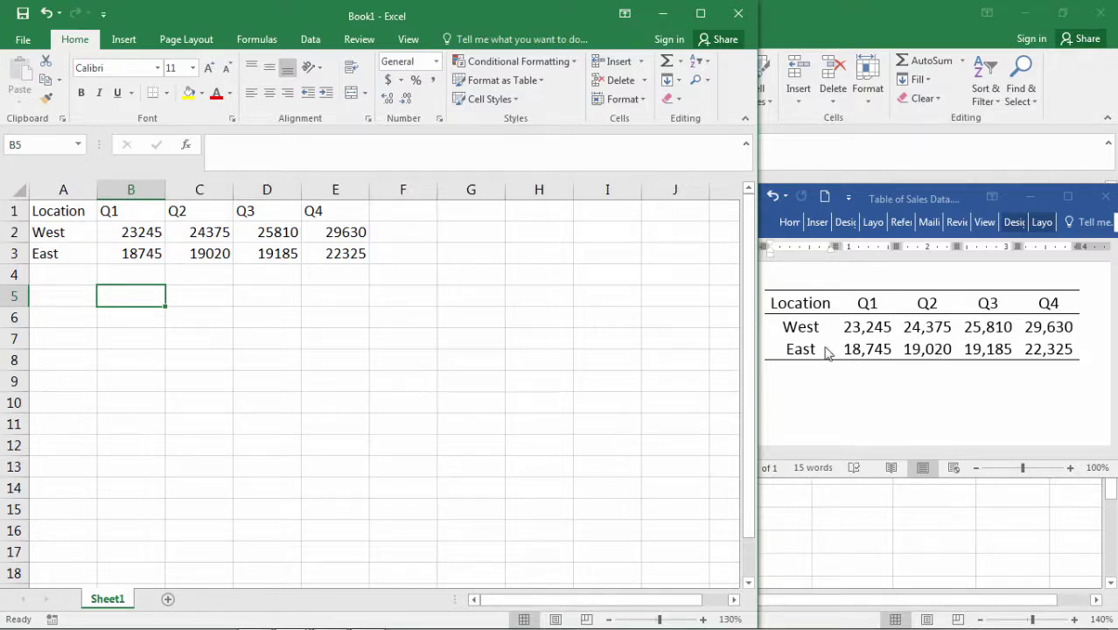
Step: Minimize the Word document and widen Excel to fill the screen
click(1032, 198)
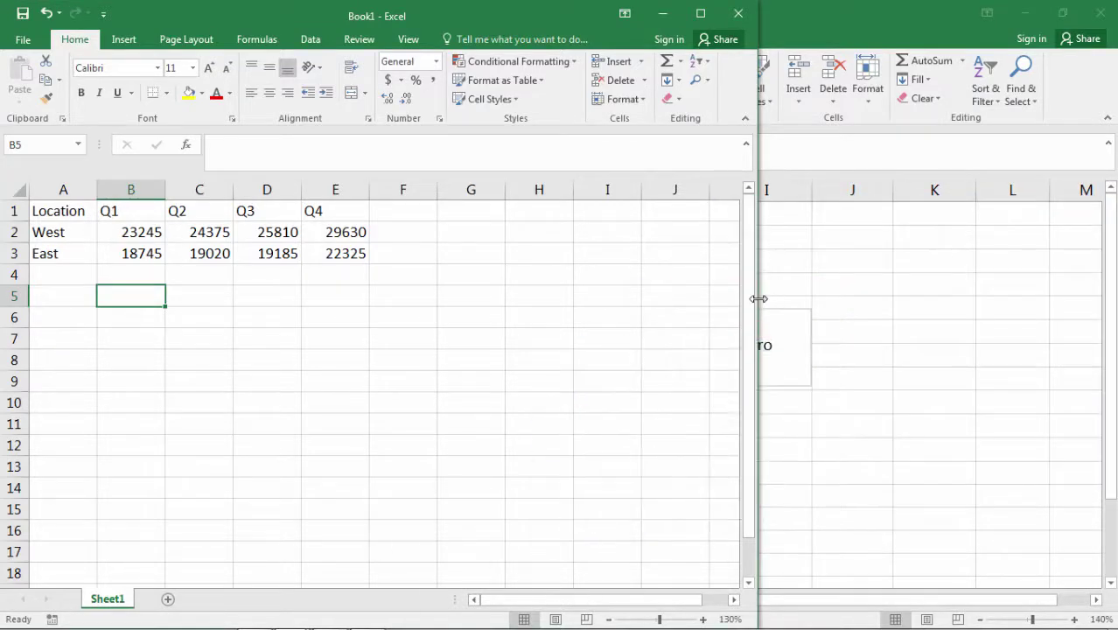
drag(756, 302, 1117, 279)
click(182, 295)
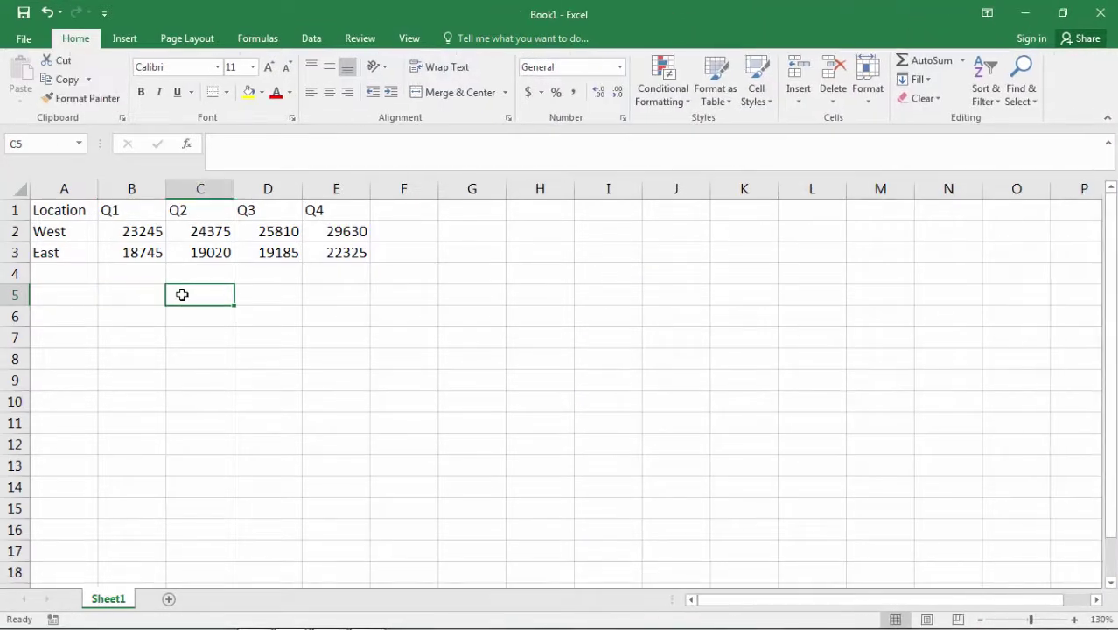
drag(57, 210, 77, 252)
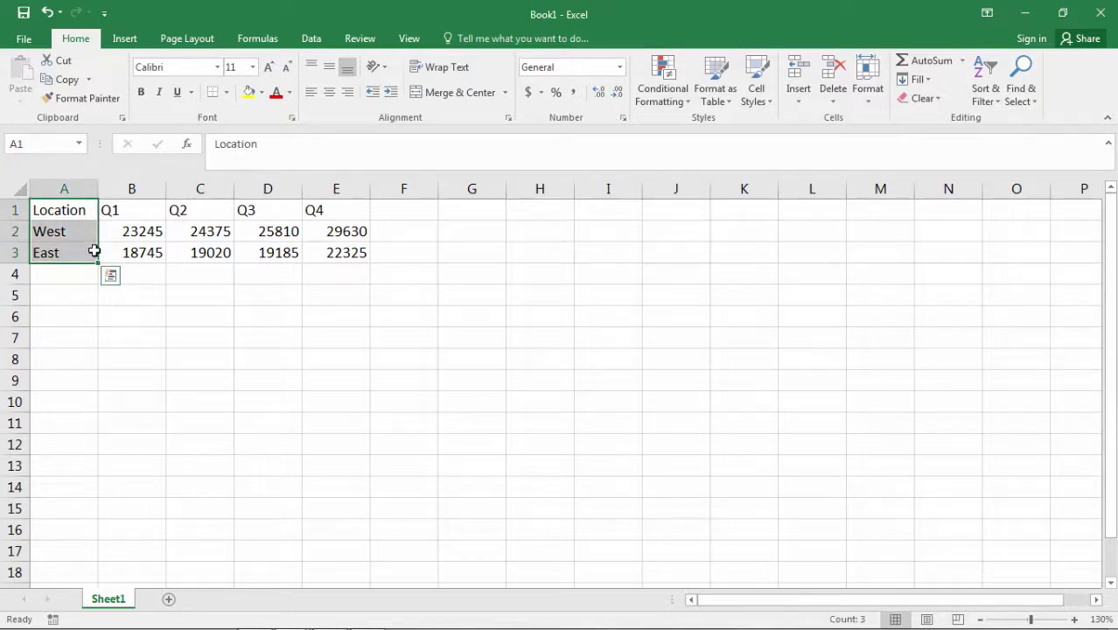
drag(118, 210, 332, 220)
ctrl+drag(80, 207, 80, 253)
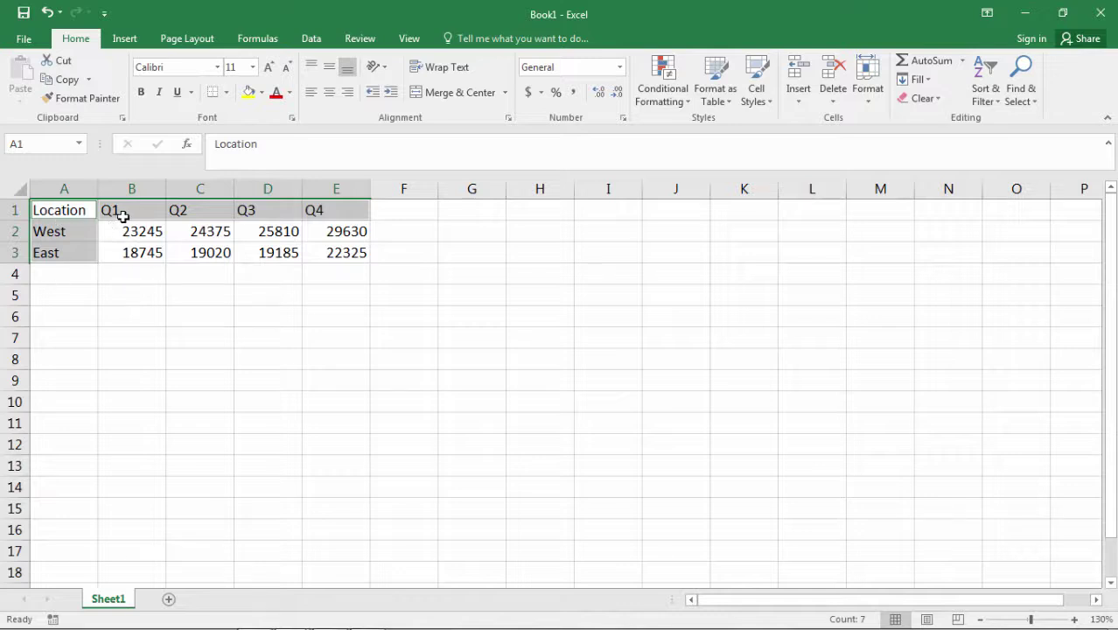
click(150, 292)
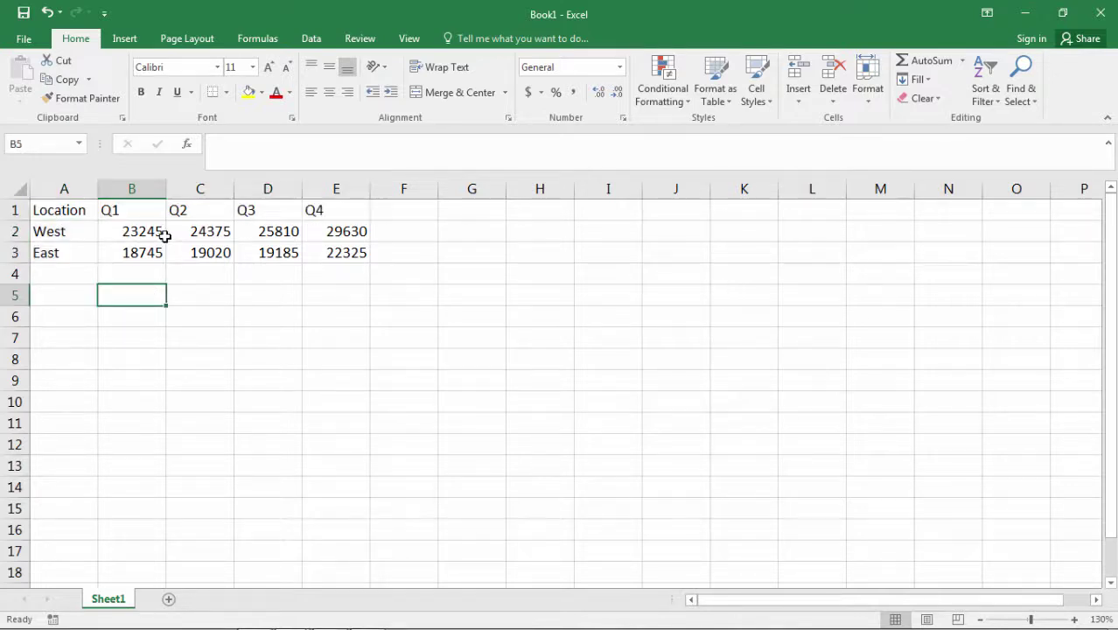
drag(155, 231, 346, 254)
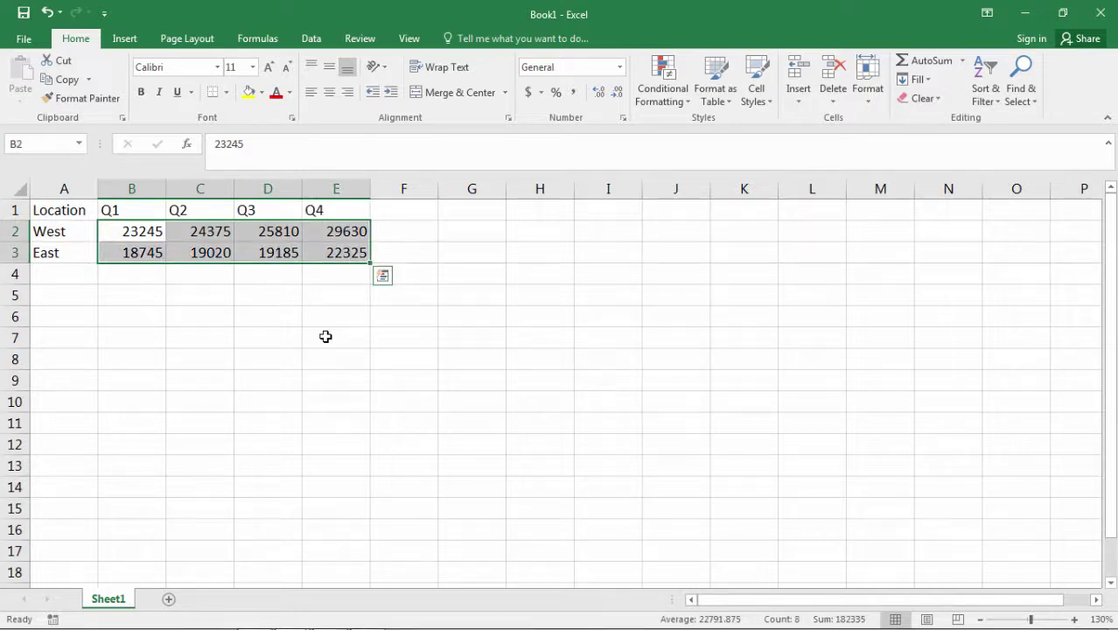
click(246, 301)
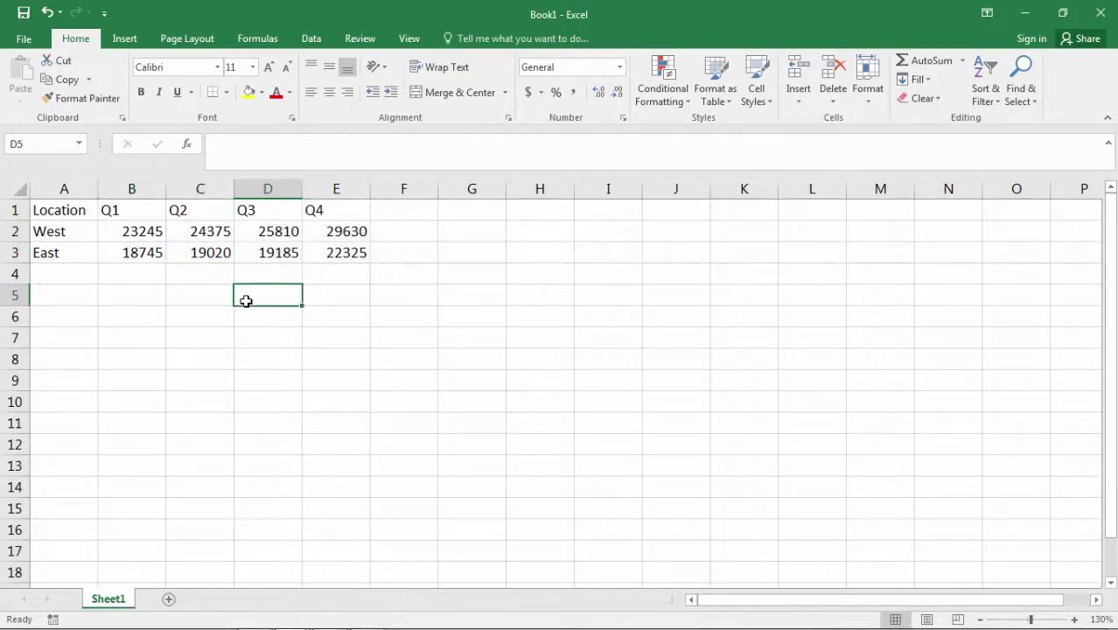
drag(140, 233, 331, 258)
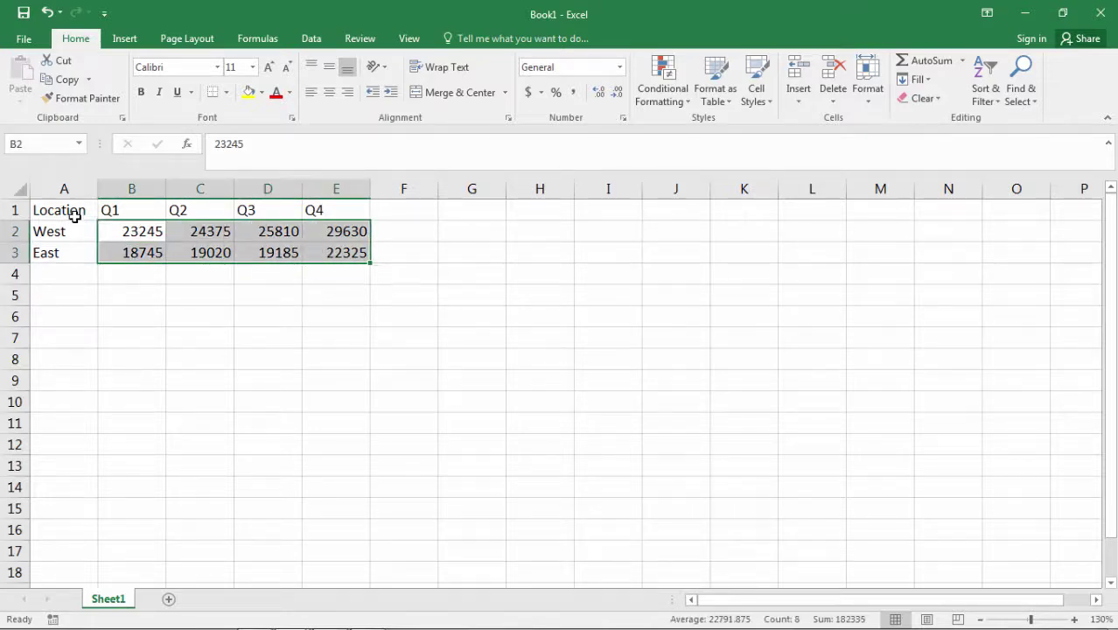
drag(74, 216, 336, 214)
ctrl+drag(72, 229, 67, 251)
click(139, 299)
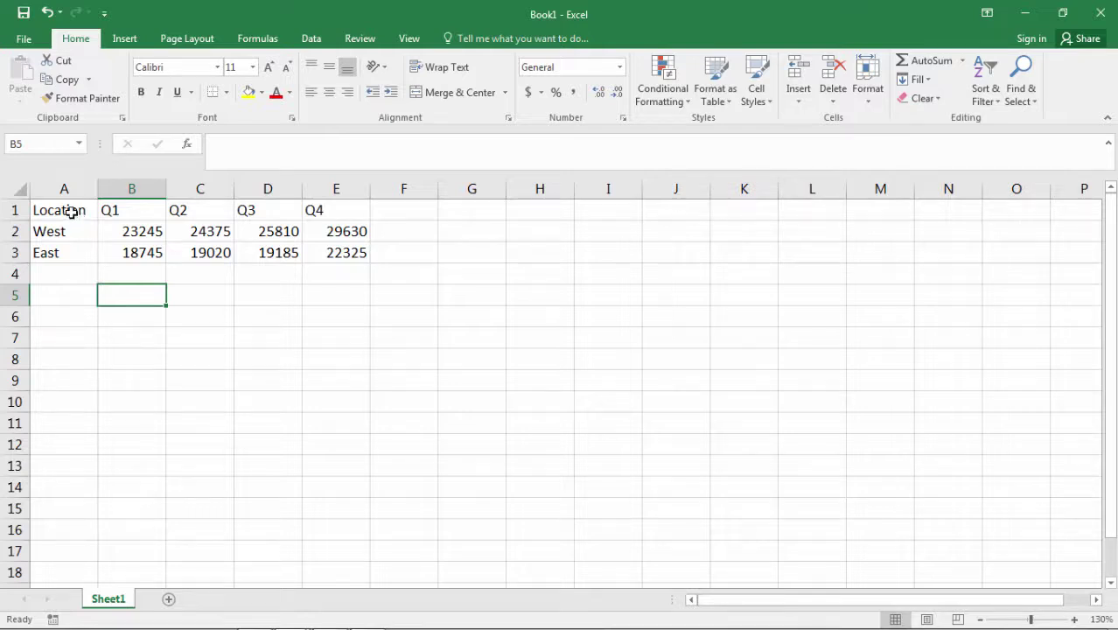
Step: Enlarge the A1:E3 table text to 14 point and confirm the new size
drag(72, 211, 359, 254)
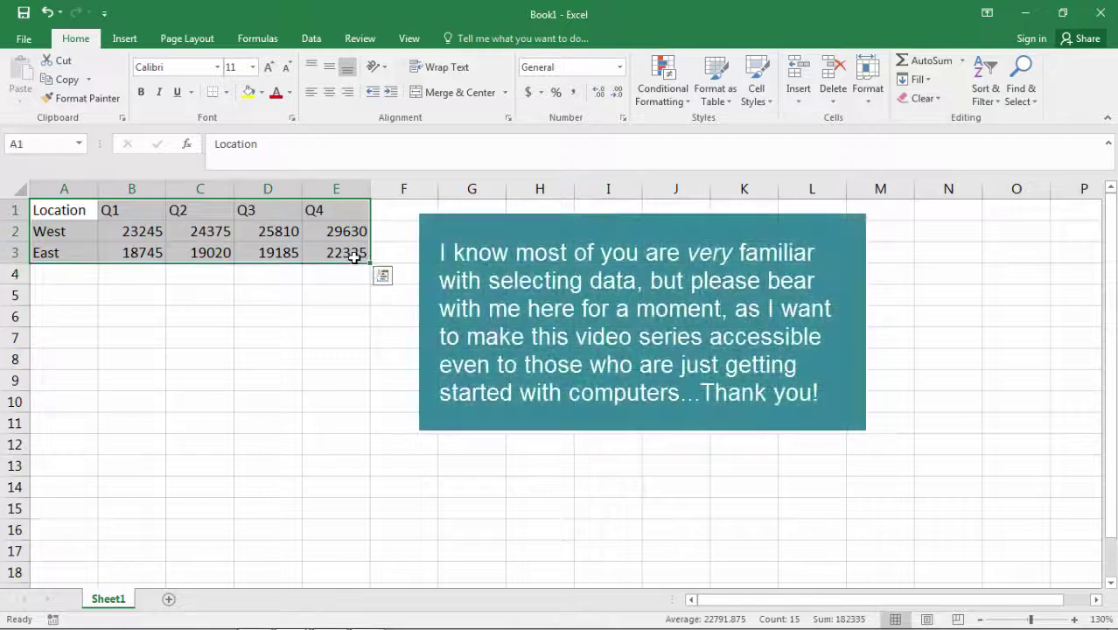
click(54, 210)
drag(54, 209, 333, 255)
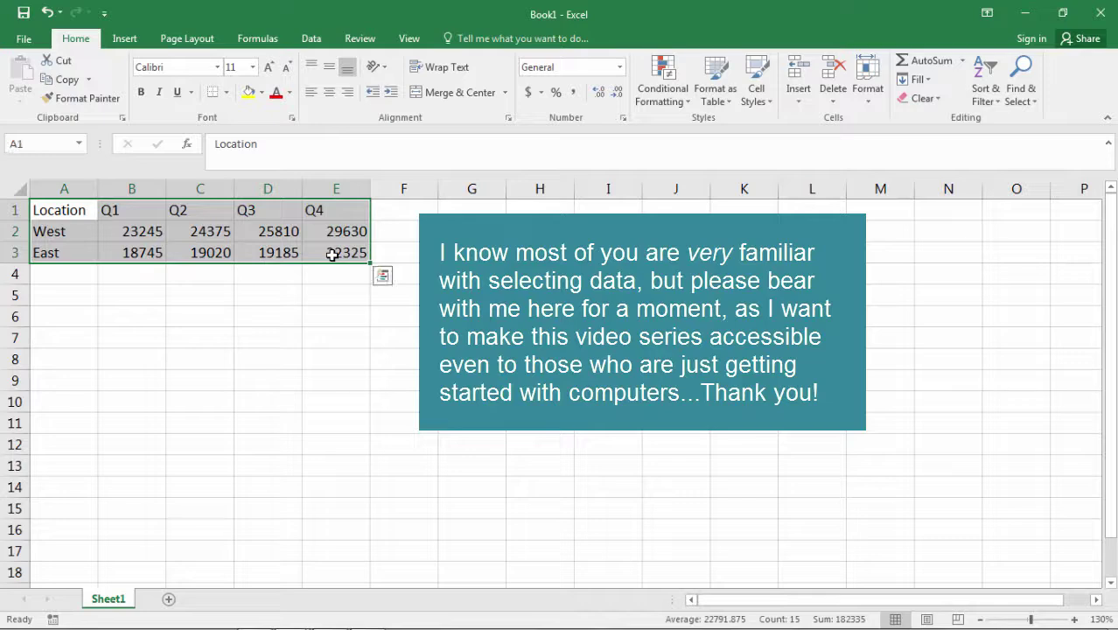
click(272, 75)
click(272, 75)
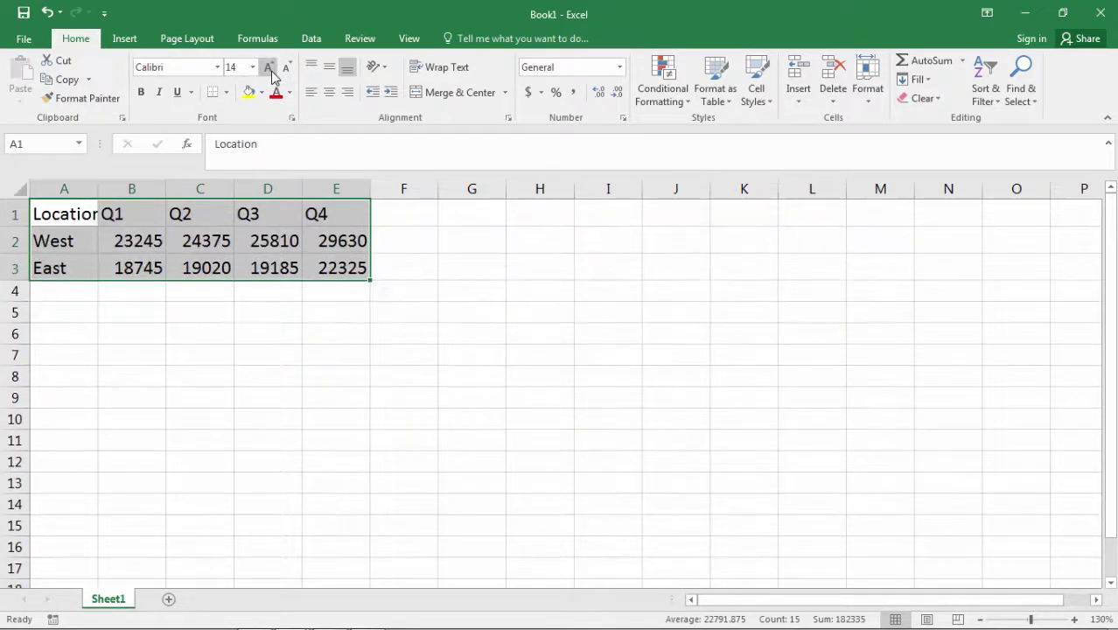
click(112, 291)
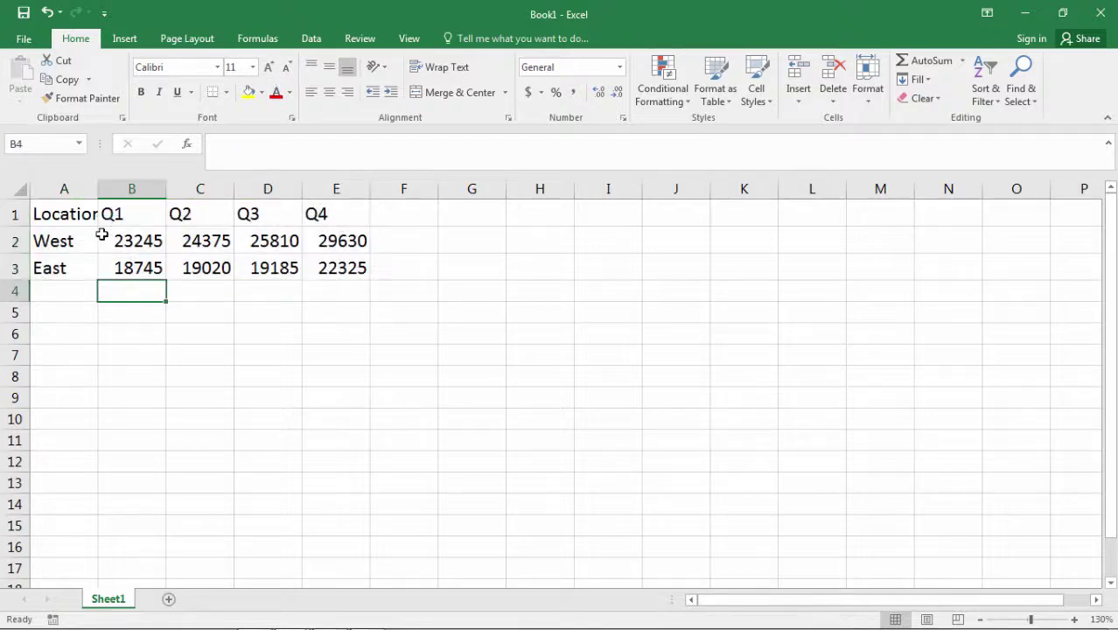
click(90, 219)
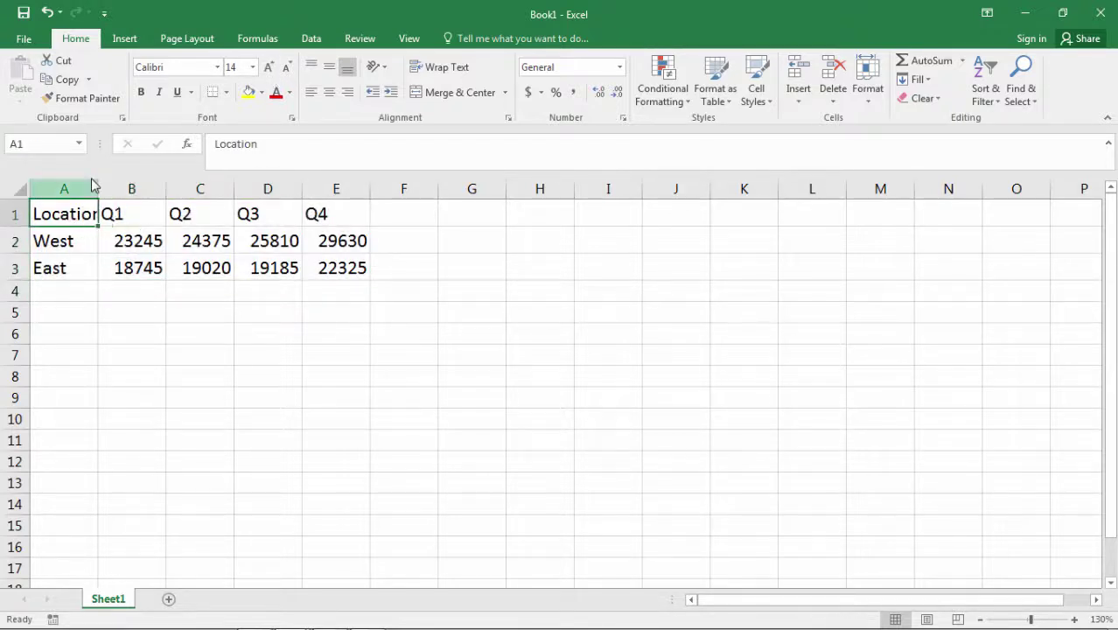
click(147, 378)
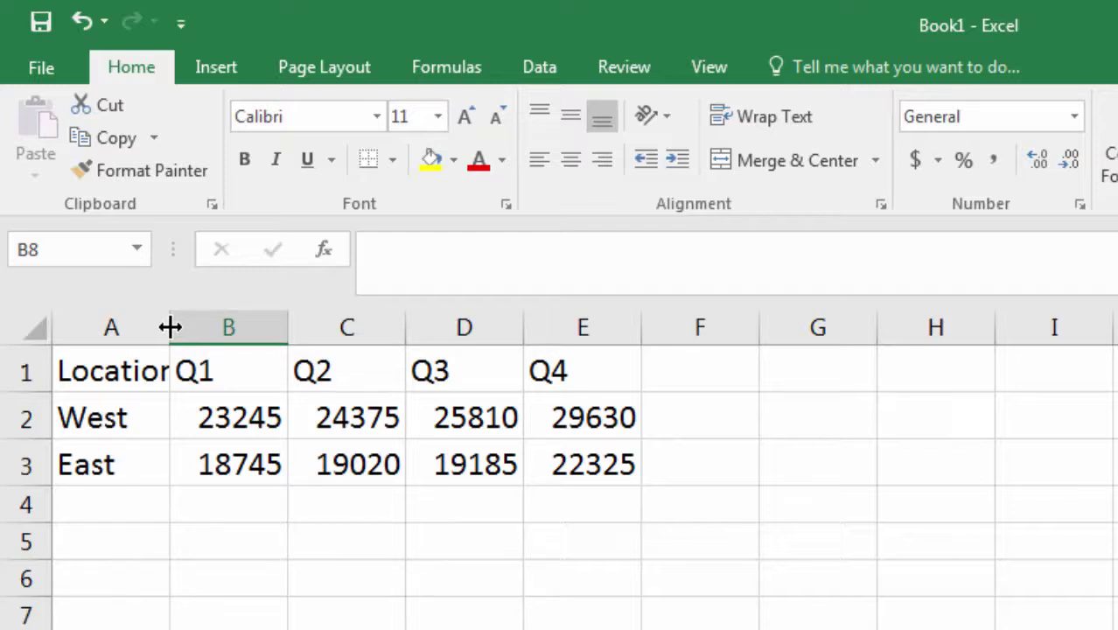
Step: Widen column A to 14.00 so Location, West and East show in full
double_click(171, 324)
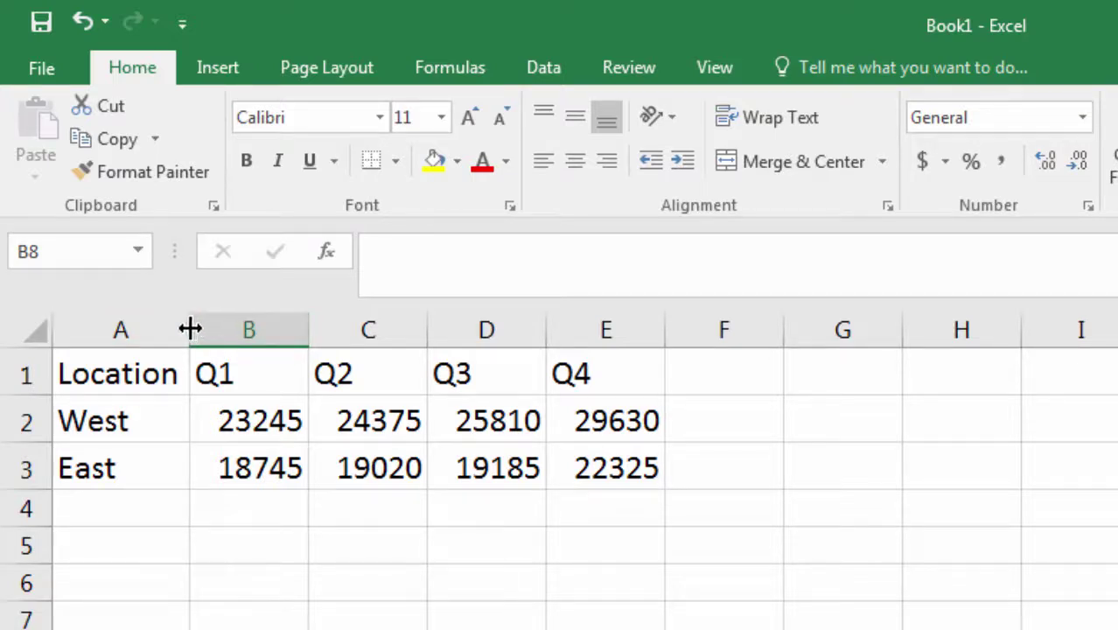
drag(190, 328, 244, 334)
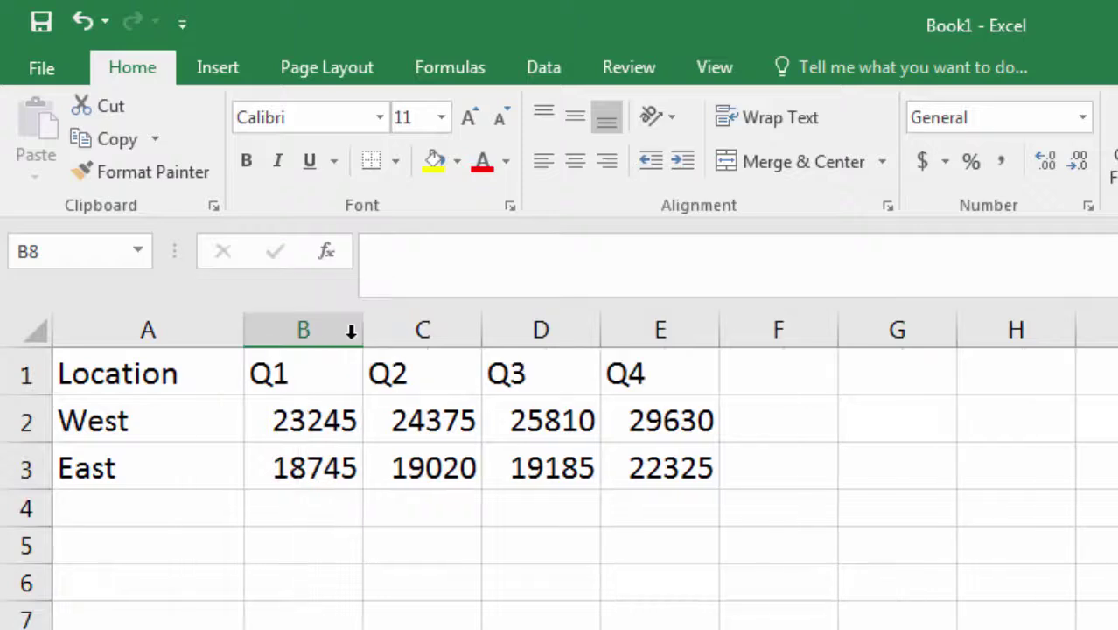
Step: Widen column B, then widen columns C, D and E together to a matching 12.00
click(310, 338)
drag(363, 334, 410, 337)
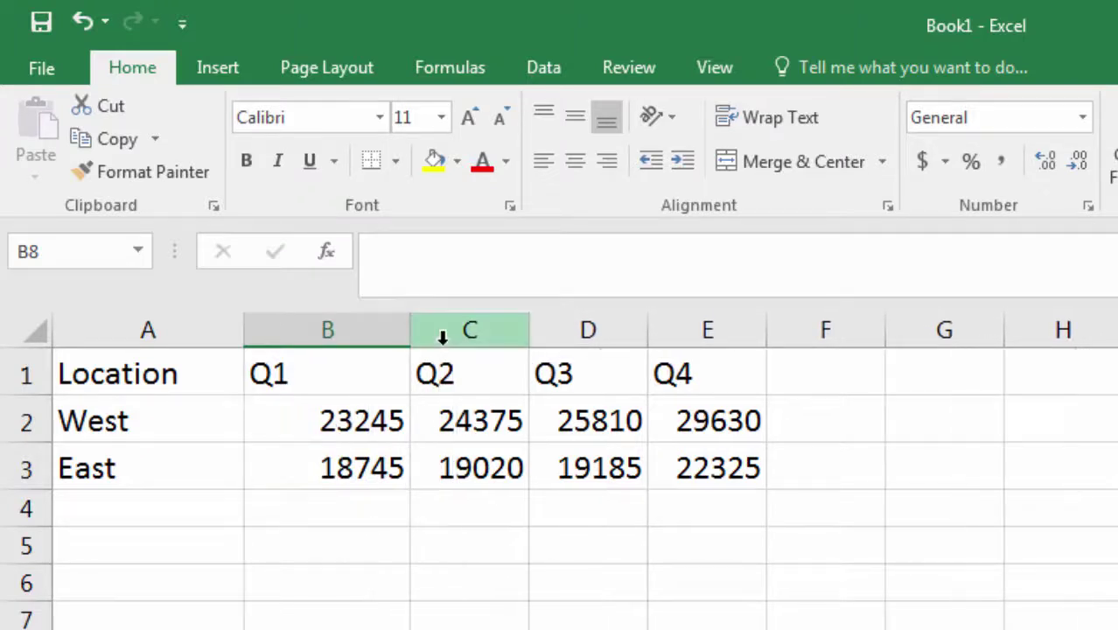
click(480, 330)
ctrl+click(544, 325)
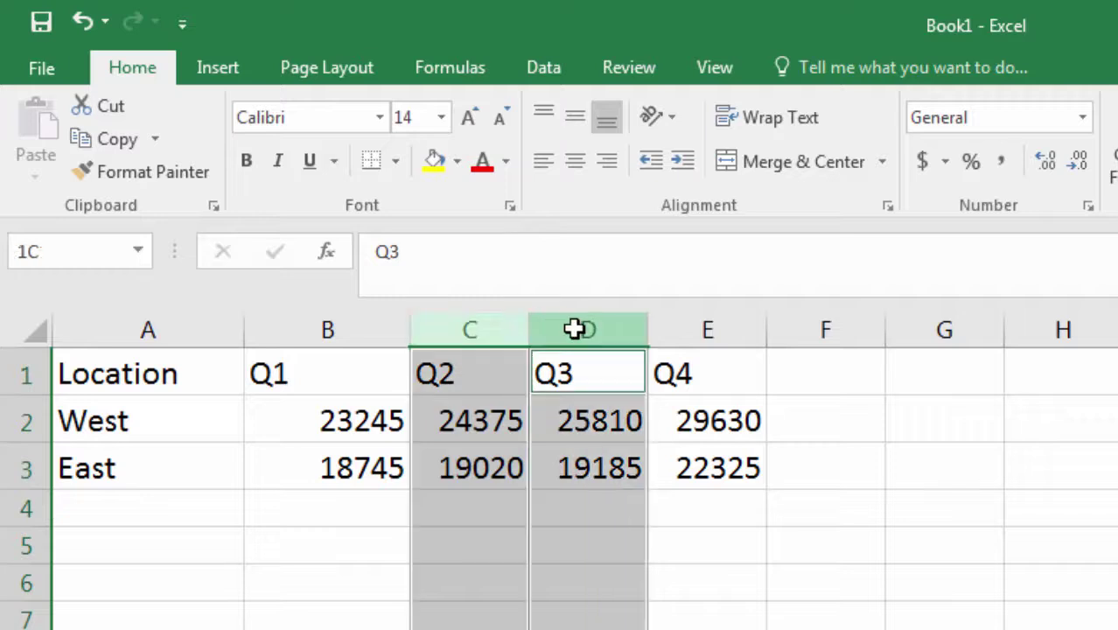
ctrl+click(670, 328)
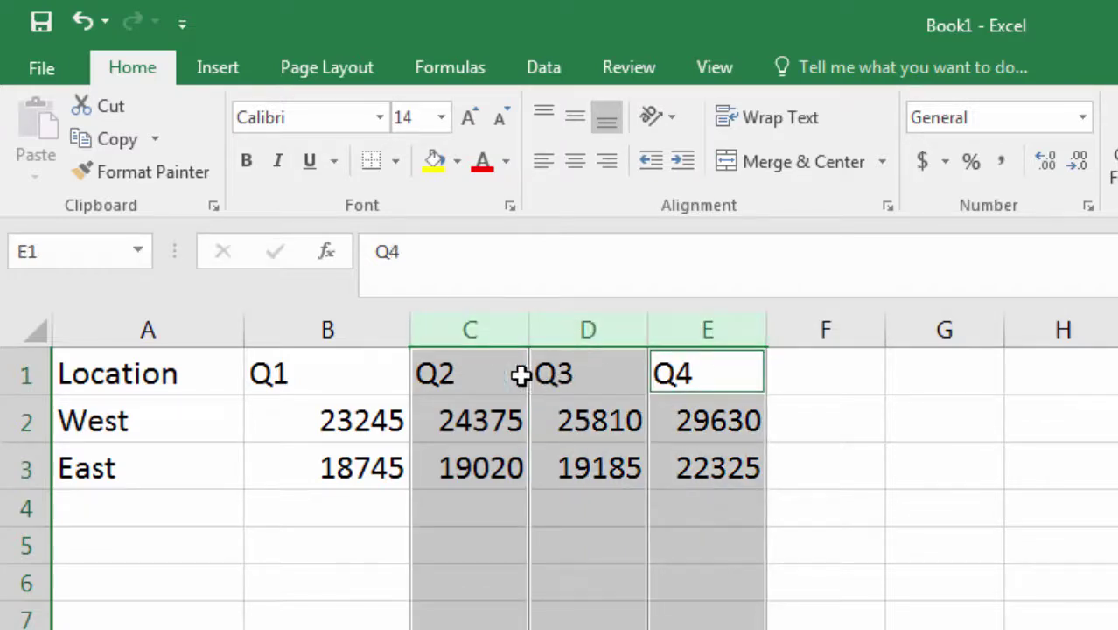
click(479, 330)
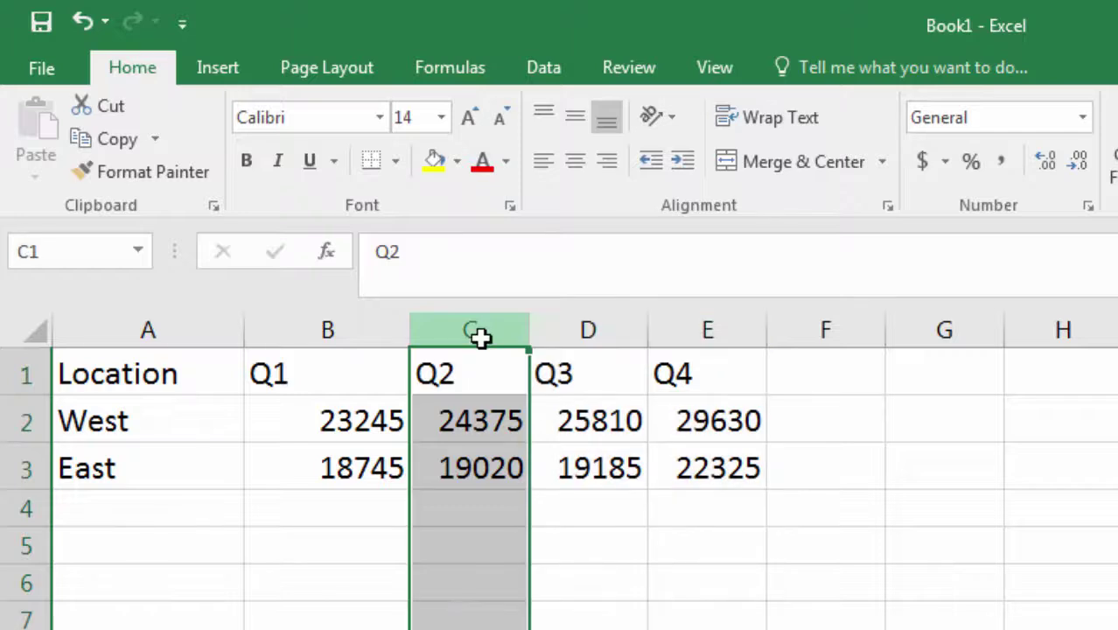
ctrl+click(580, 329)
ctrl+click(669, 333)
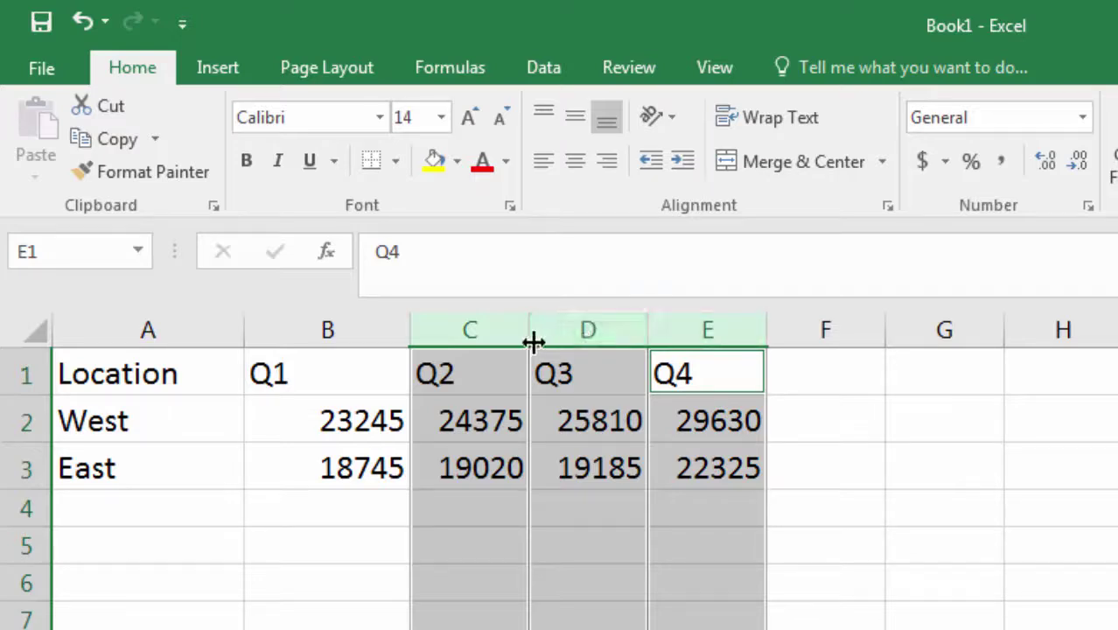
drag(528, 333, 574, 331)
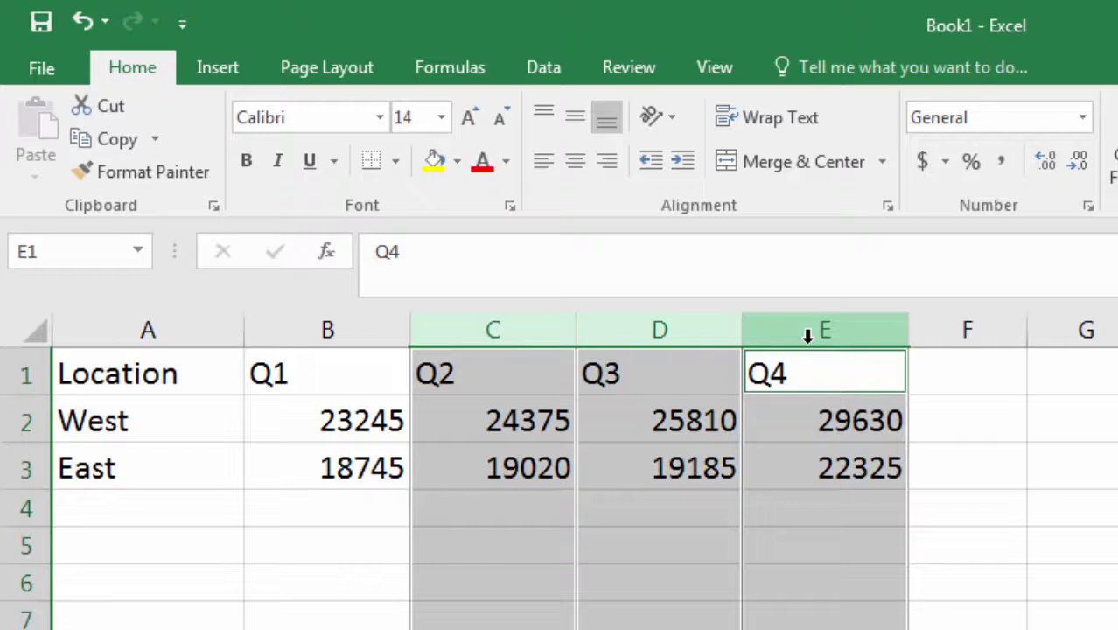
click(671, 413)
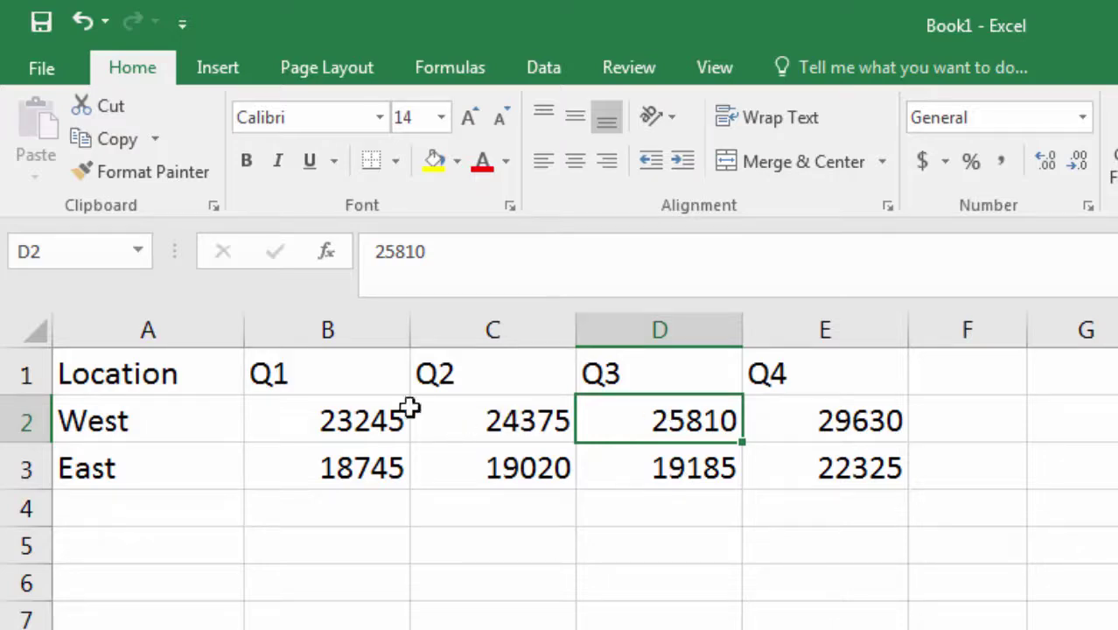
Step: Center the Q1–Q4 headers and bold them plus the Location, West and East labels
drag(345, 377, 808, 371)
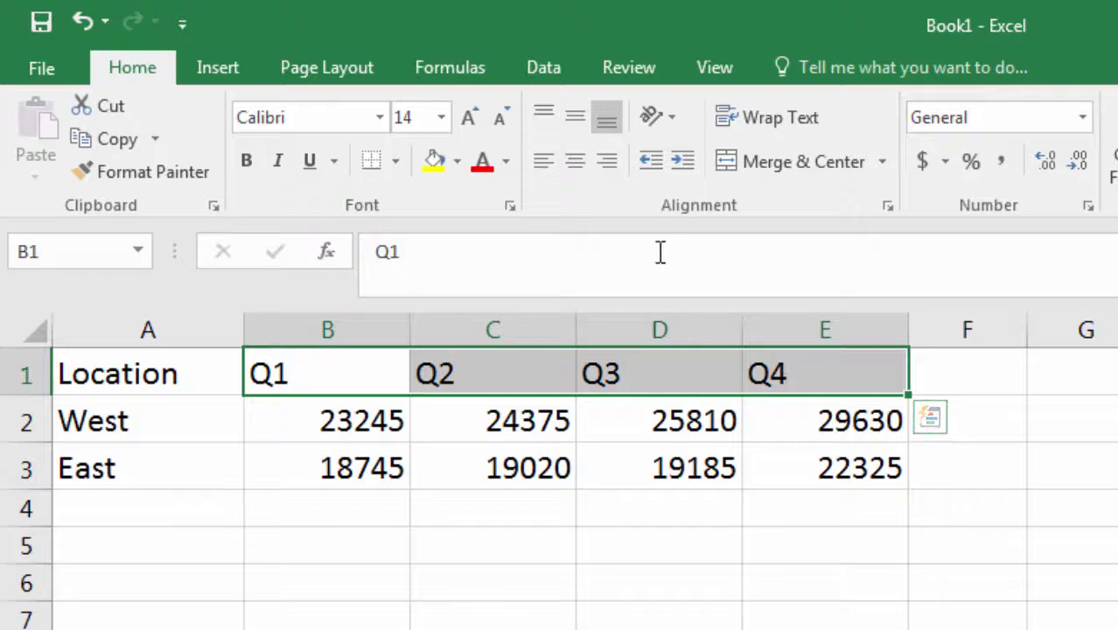
click(577, 172)
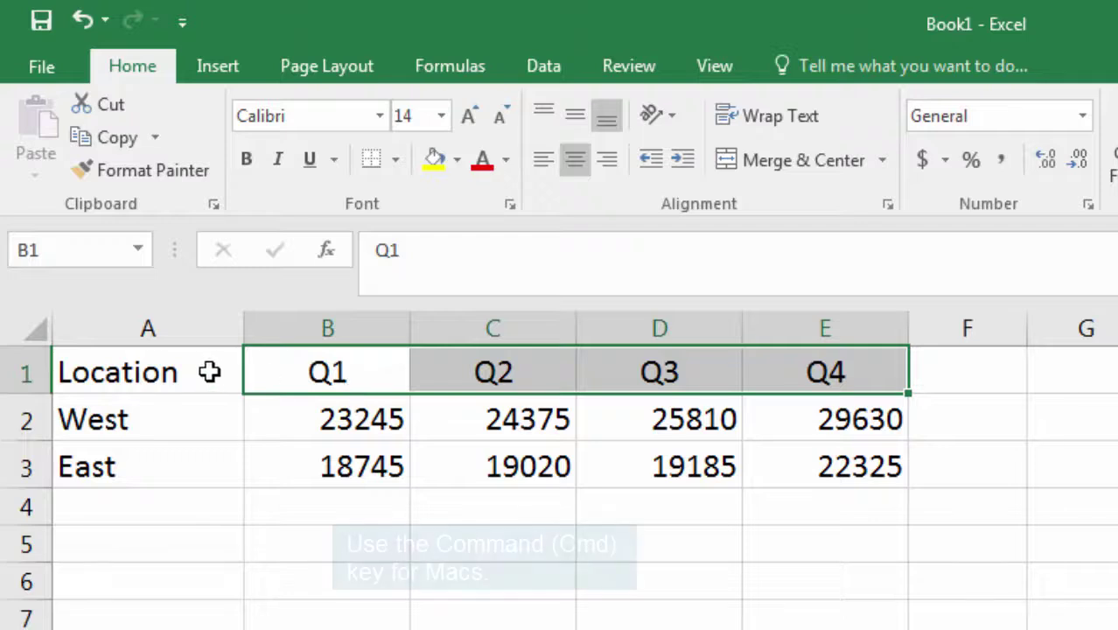
drag(208, 370, 203, 452)
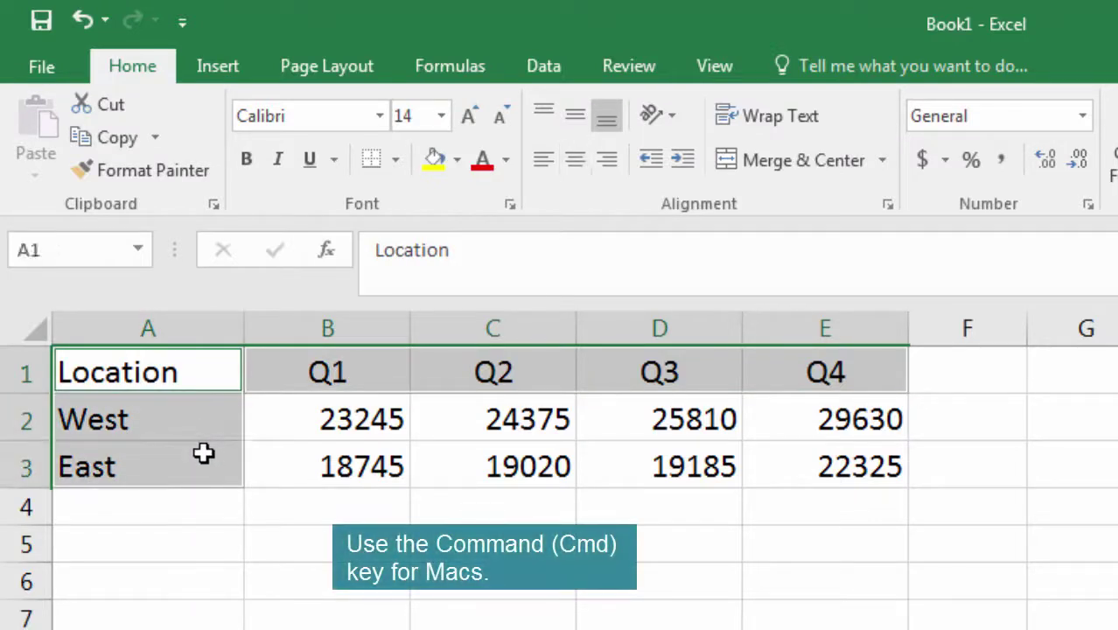
click(256, 166)
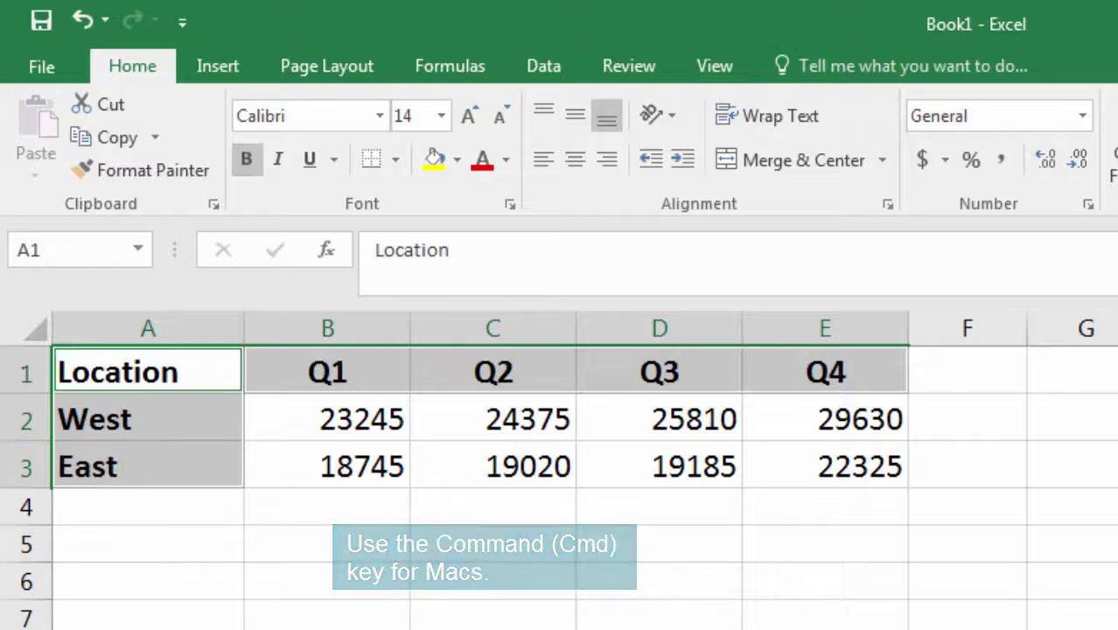
click(415, 612)
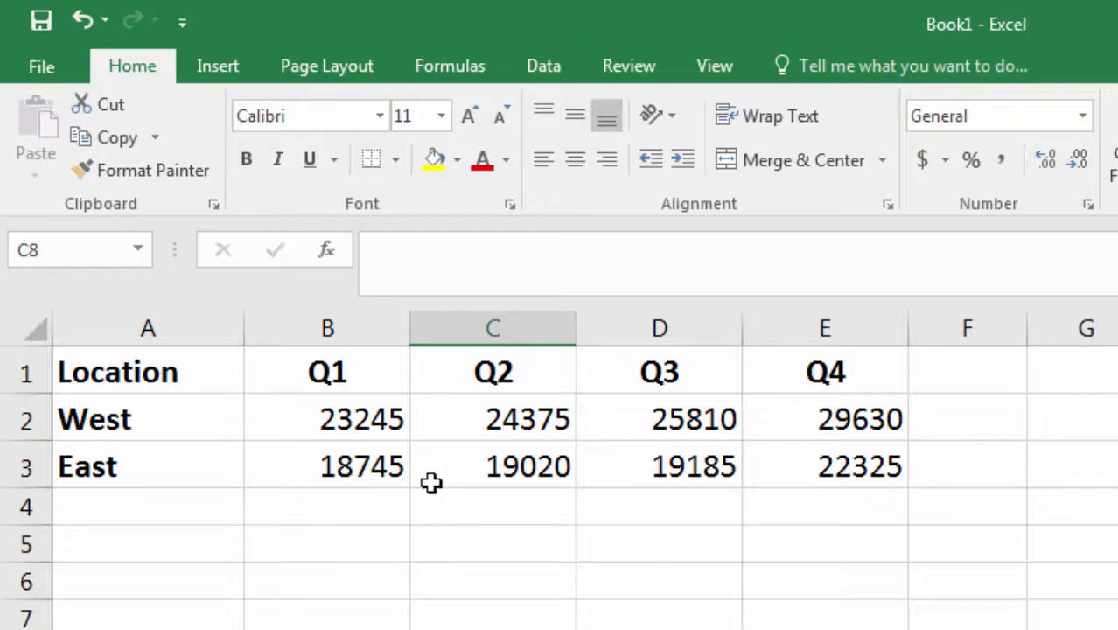
Step: Select the eight sales figures in B2:E3
click(388, 423)
drag(387, 423, 847, 471)
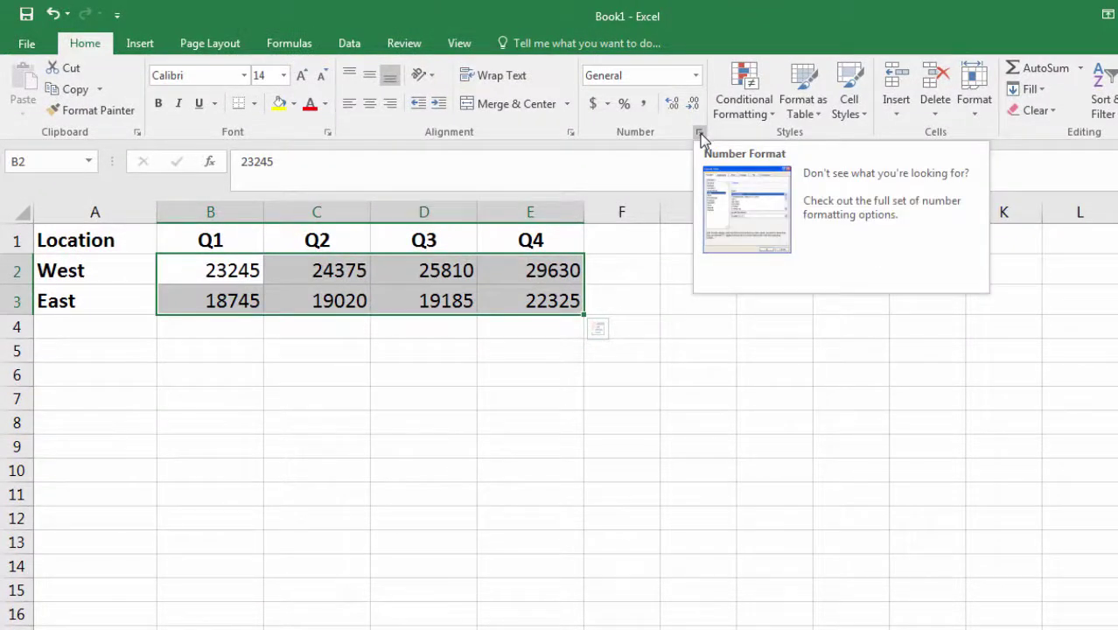
Step: Apply Currency format with 0 decimal places to the sales figures, e.g. $23,245
click(700, 137)
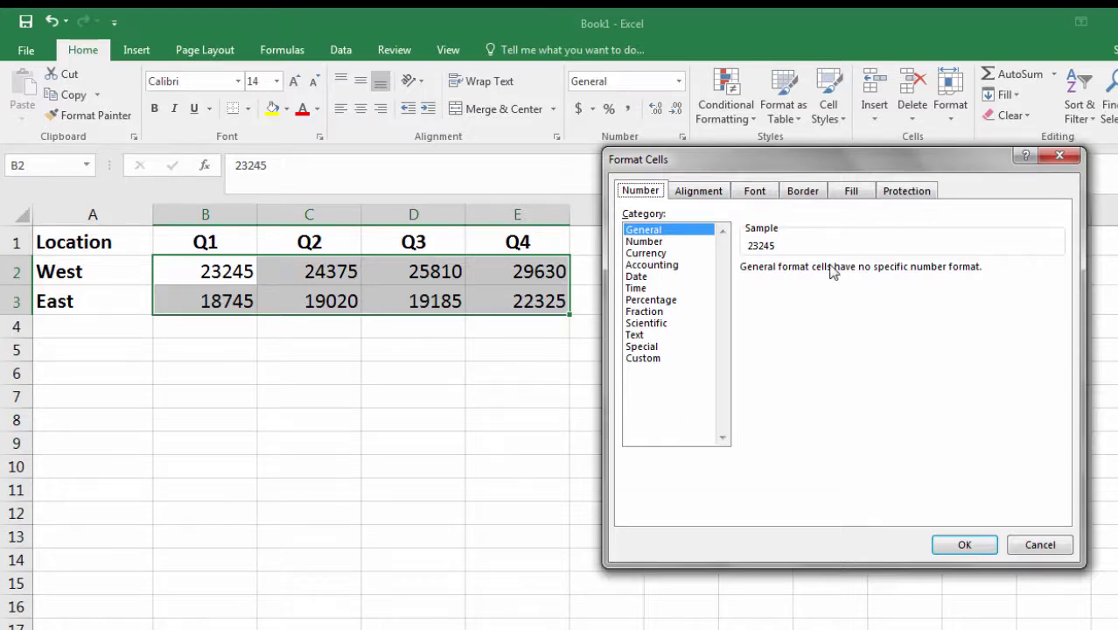
drag(788, 159, 785, 184)
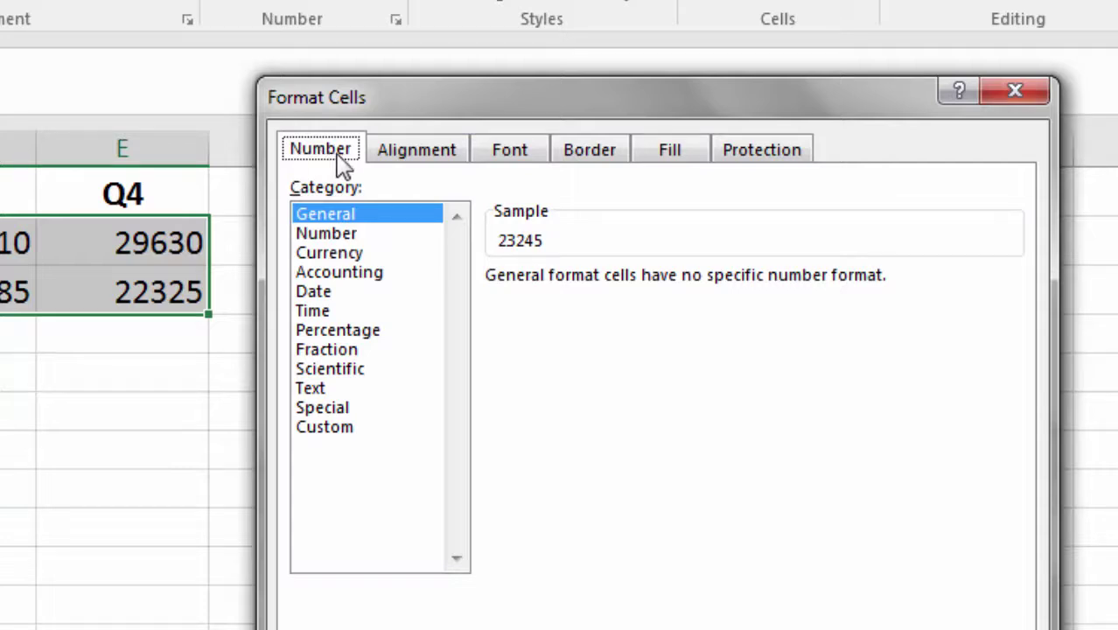
click(338, 254)
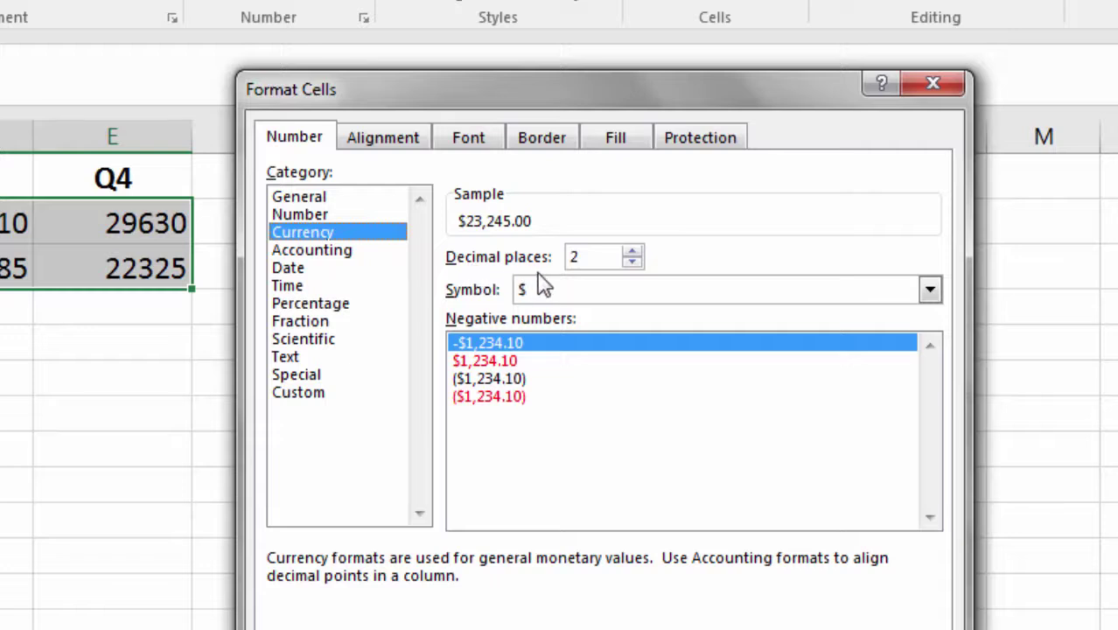
click(631, 262)
click(631, 262)
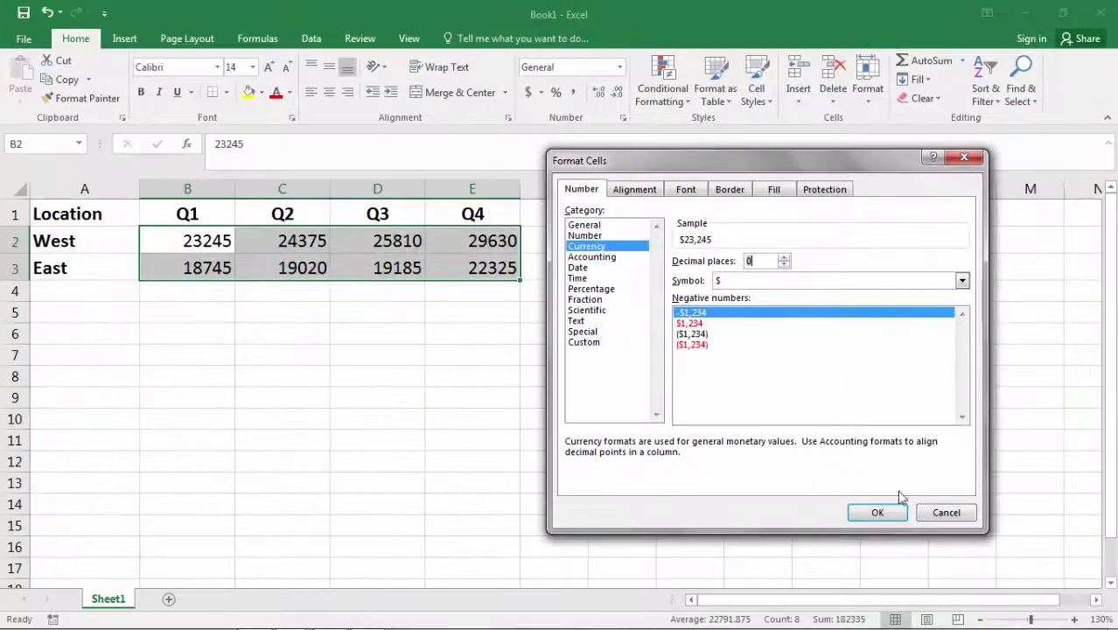
click(877, 513)
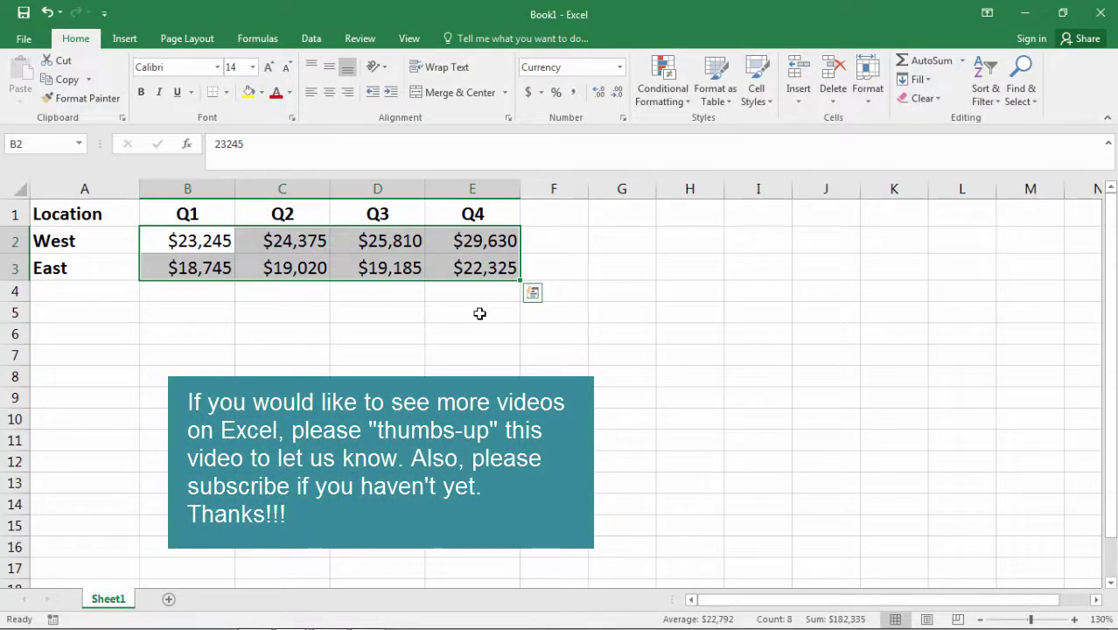
click(342, 348)
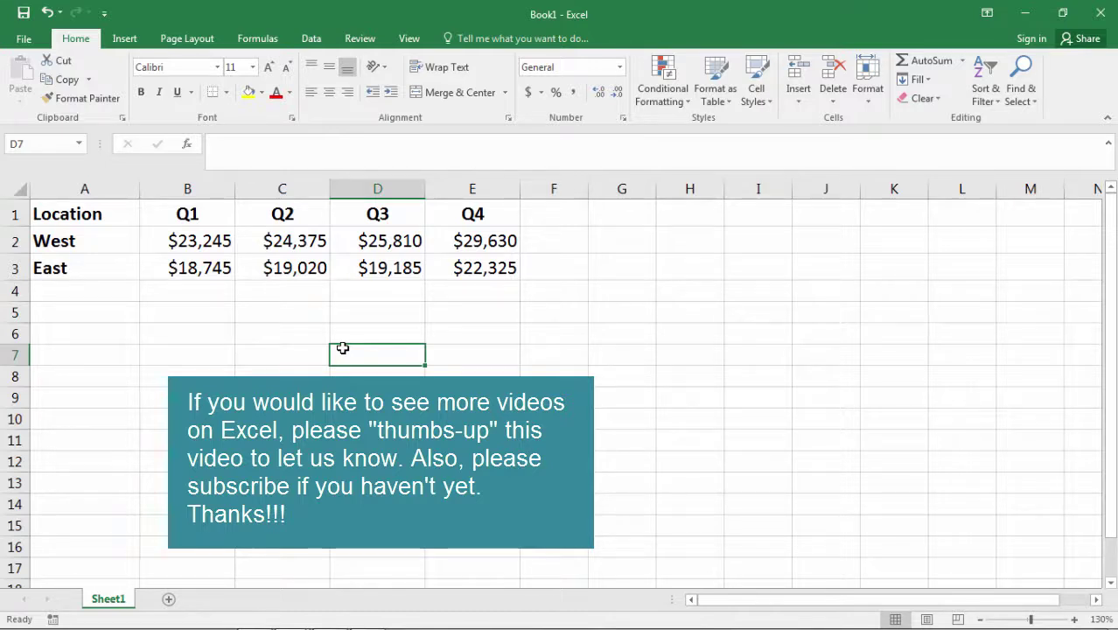
drag(559, 214, 560, 280)
drag(218, 247, 469, 274)
click(448, 316)
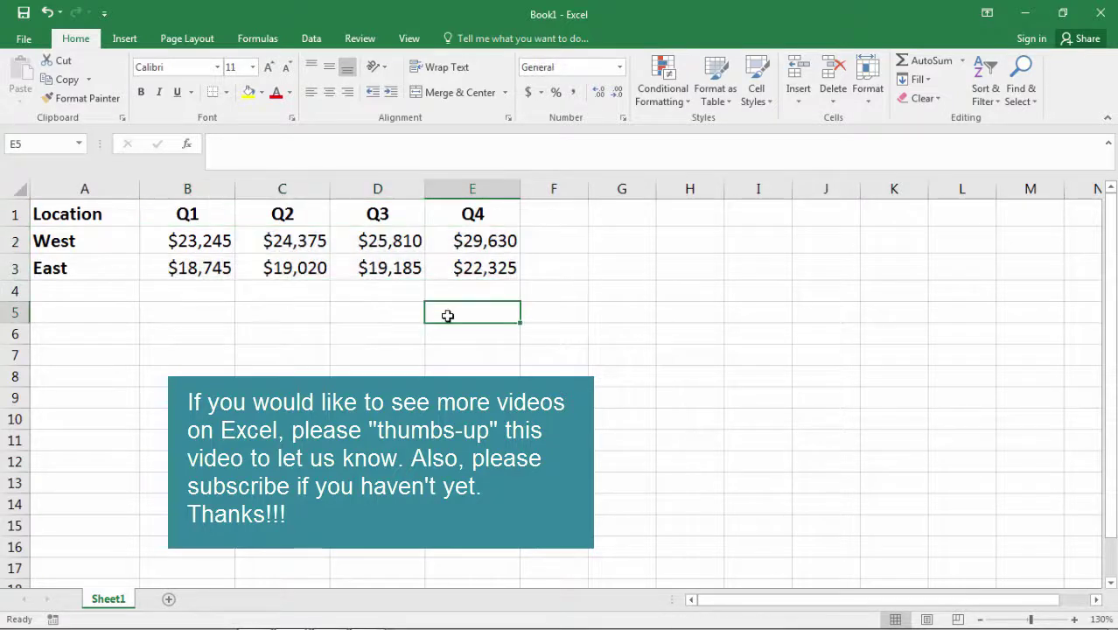